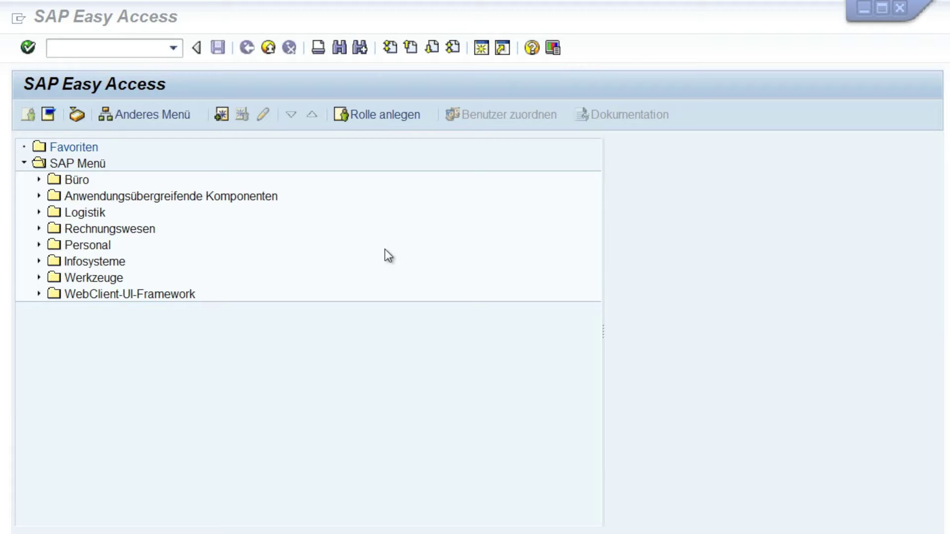
# Display the Grunddaten 1 view of material A1 using transaction MM03.
pyautogui.click(128, 48)
pyautogui.write('mm03')
pyautogui.press('Return')
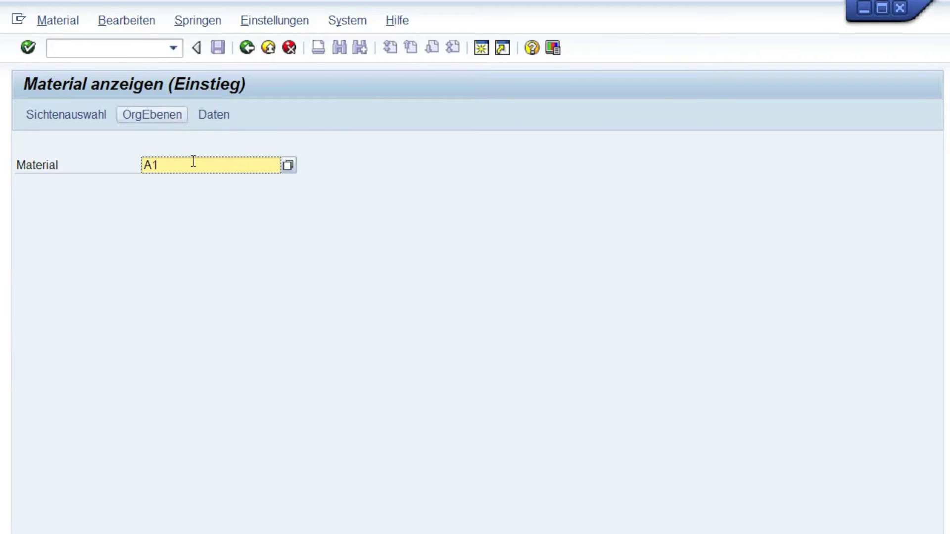
pyautogui.press('Return')
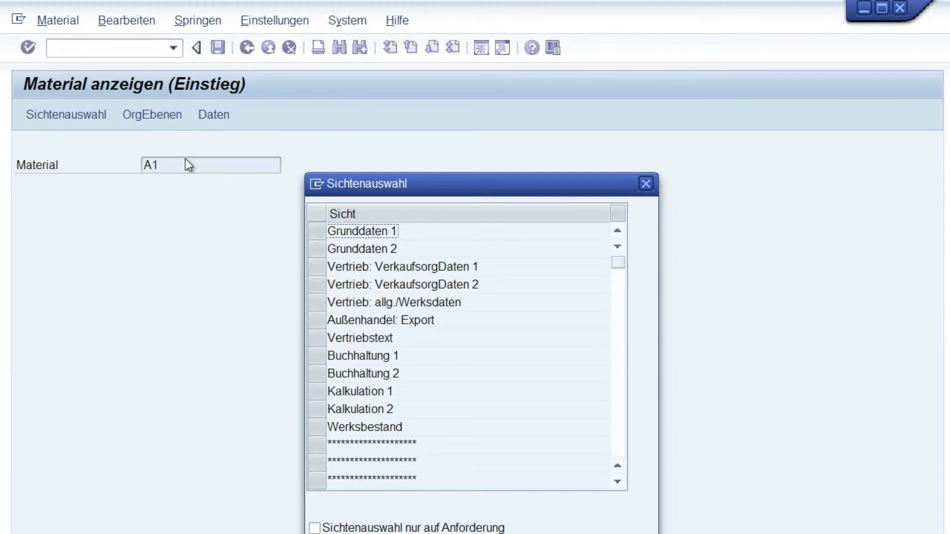
pyautogui.doubleClick(319, 233)
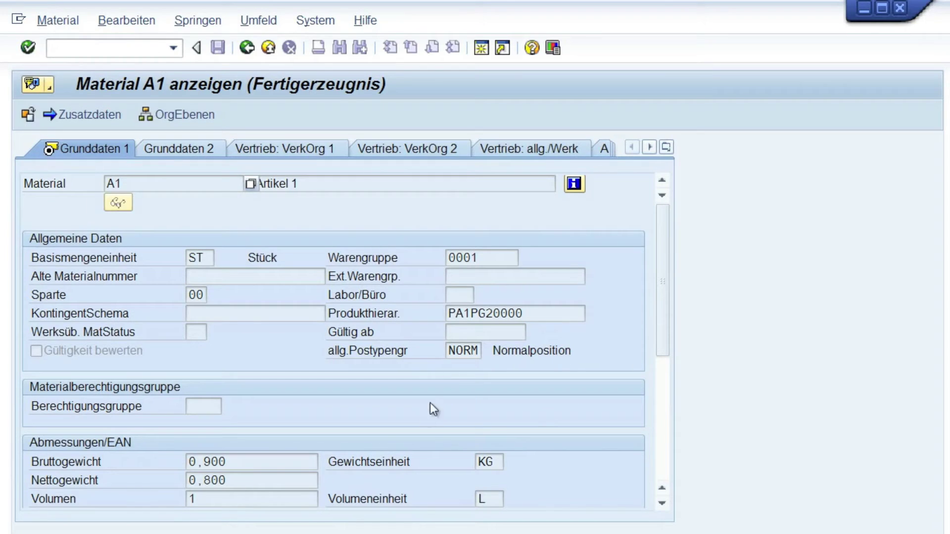
# Examine the Produkthierarchie code in material A1's general data, and return to the SAP Easy Access screen.
pyautogui.moveTo(472, 313)
pyautogui.mouseDown()
pyautogui.moveTo(447, 313)
pyautogui.moveTo(471, 314)
pyautogui.mouseUp()
pyautogui.click(493, 313)
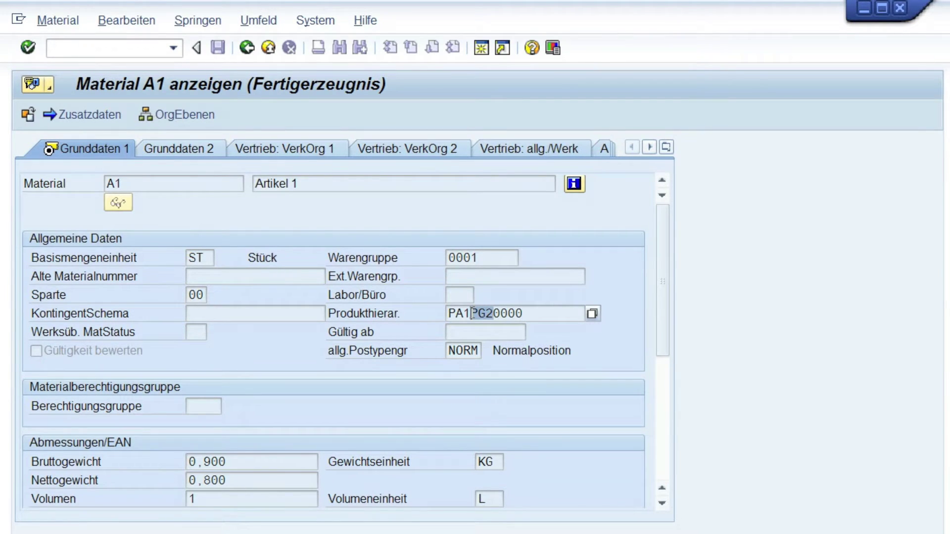
pyautogui.click(249, 47)
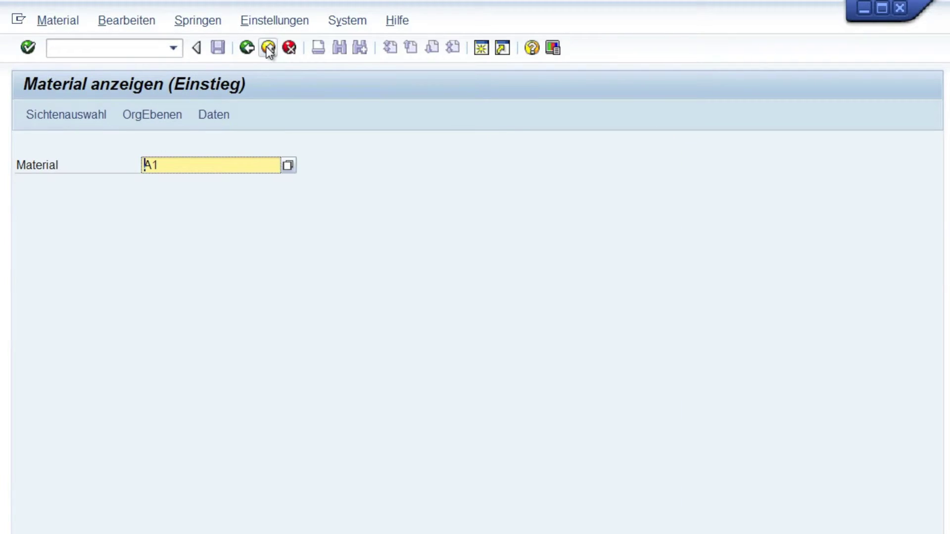
pyautogui.click(268, 48)
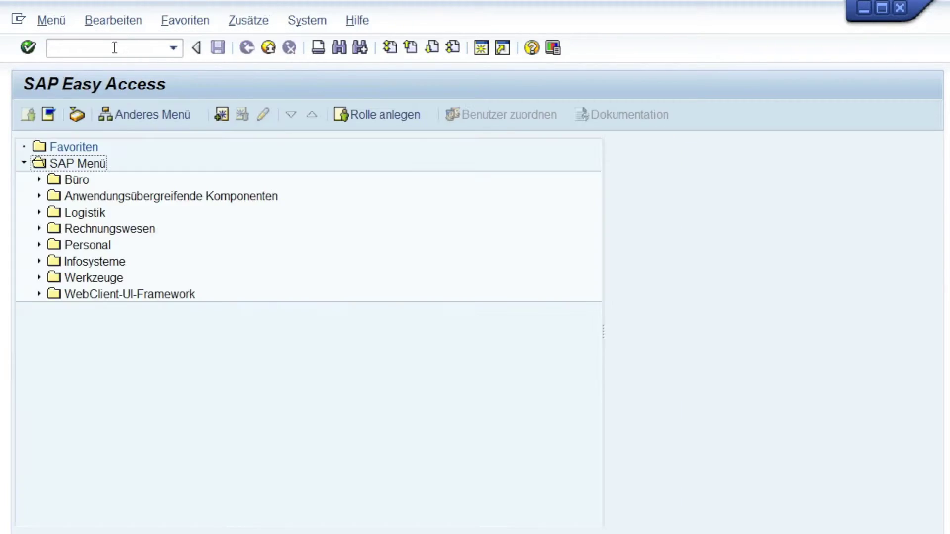
# Call transaction SPRO and display the SAP Referenz-IMG.
pyautogui.click(119, 53)
pyautogui.write('spro')
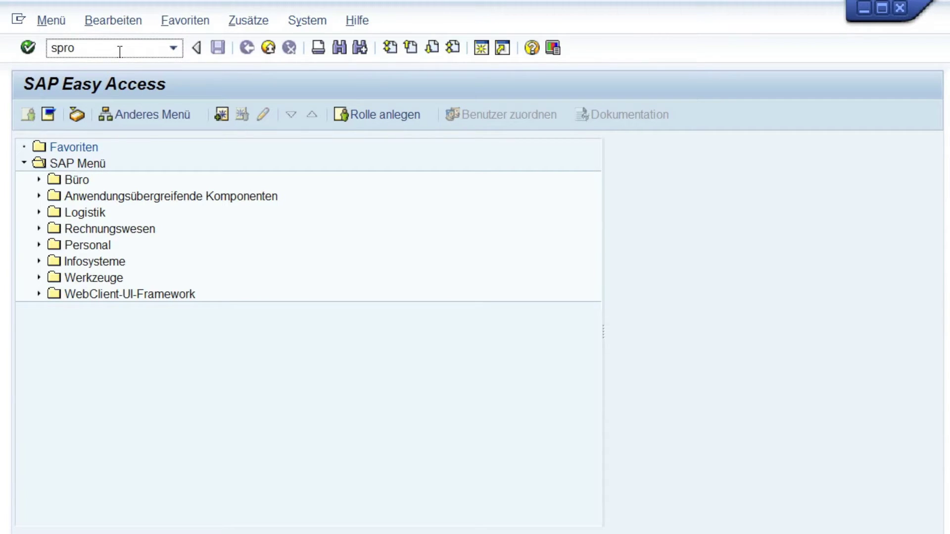
pyautogui.press('Return')
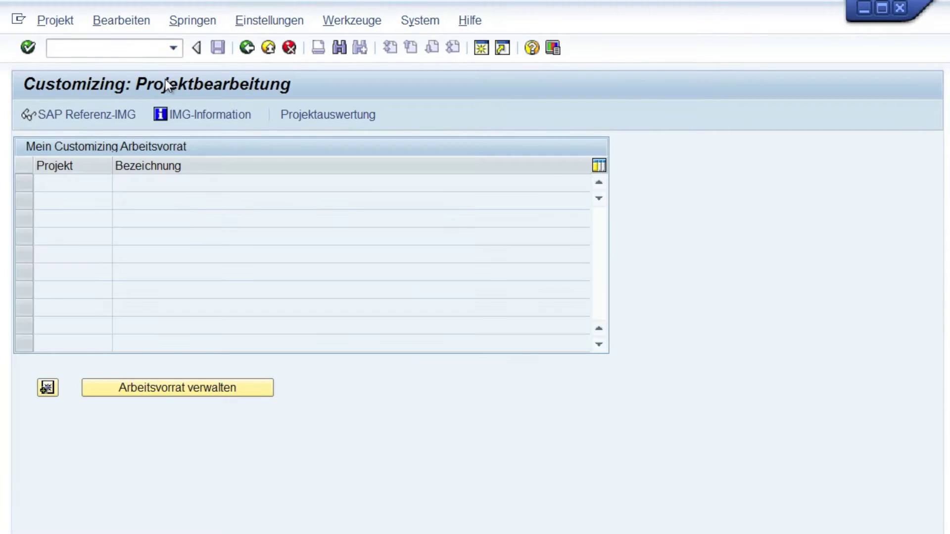
pyautogui.click(89, 115)
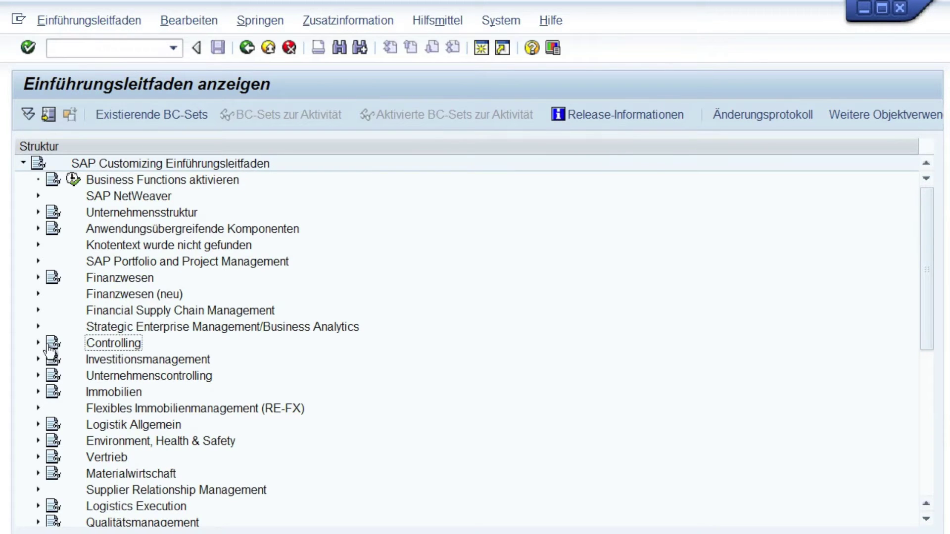
# Open the activity Merkmalsableitung definieren in the Stammdaten of Ergebnis- und Marktsegmentrechnung under Controlling.
pyautogui.click(39, 343)
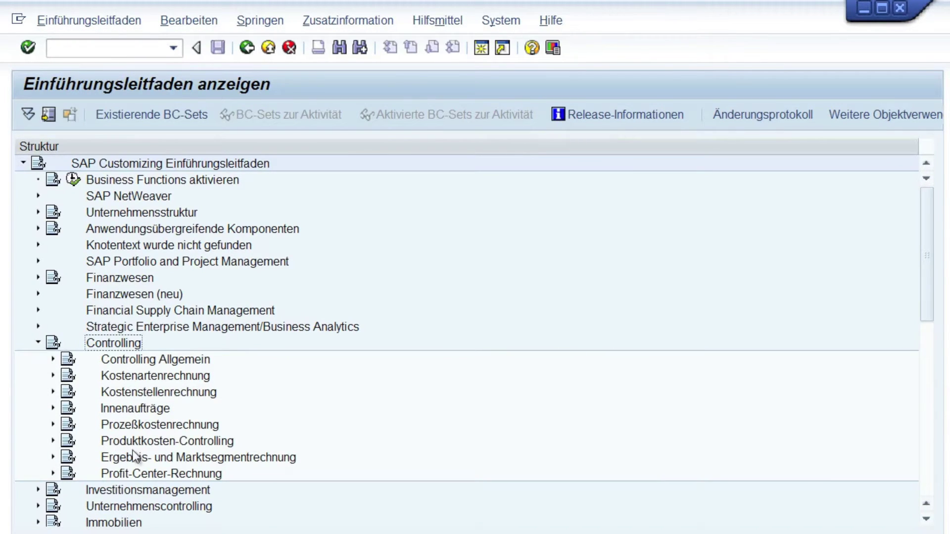
pyautogui.click(132, 457)
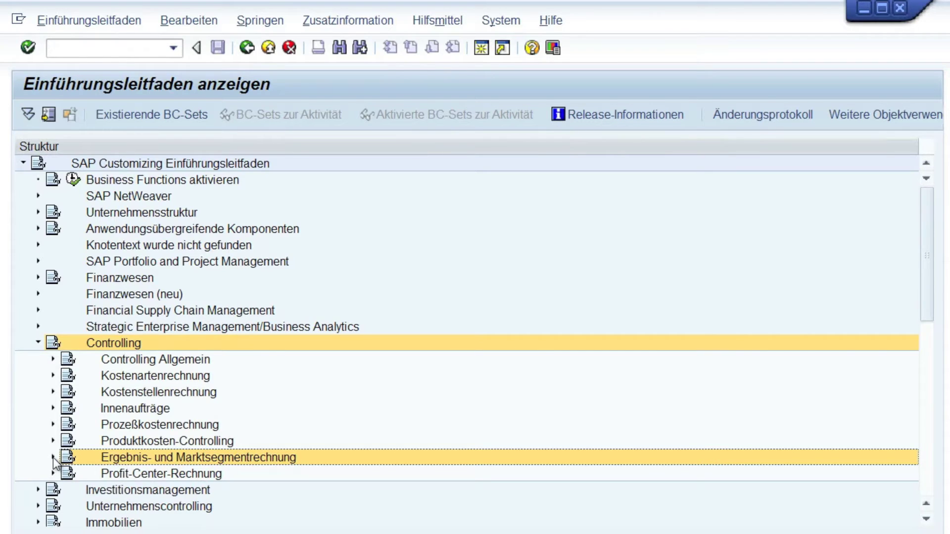
pyautogui.click(53, 458)
pyautogui.click(132, 459)
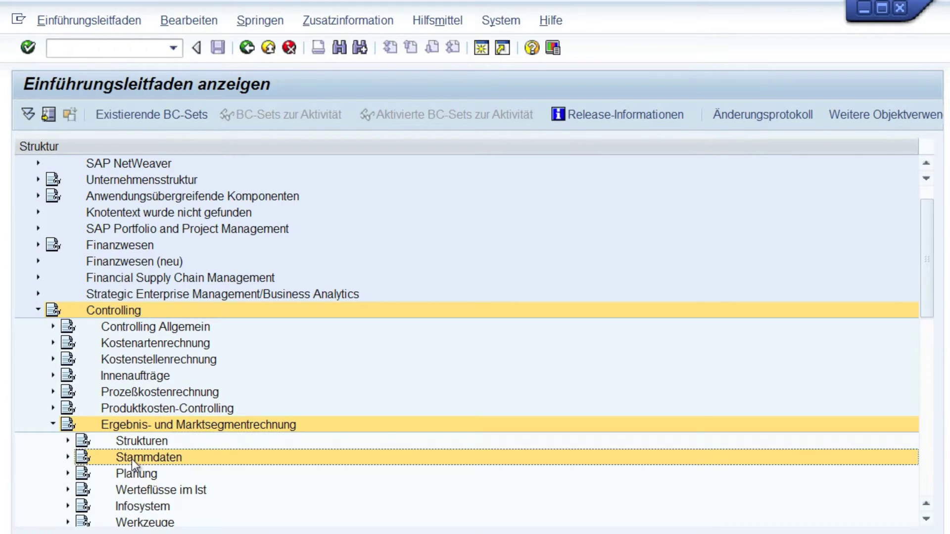
pyautogui.click(67, 457)
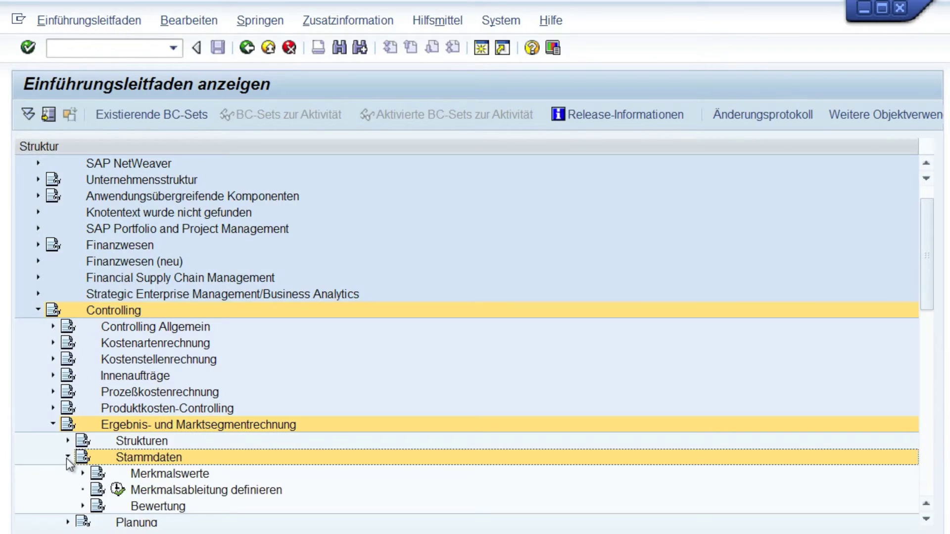
pyautogui.click(119, 488)
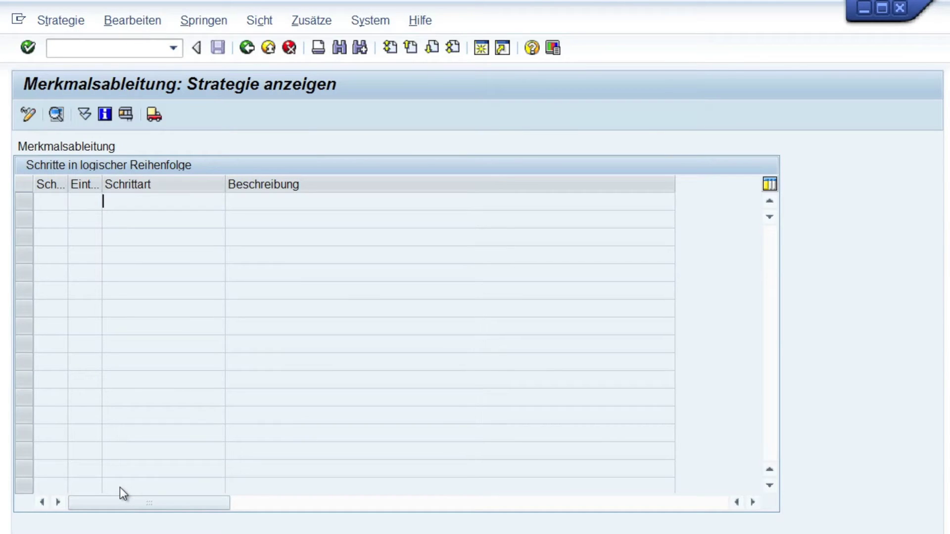
# Switch the derivation strategy to change mode and create a Tabellenzugriff step for table MARA.
pyautogui.click(27, 115)
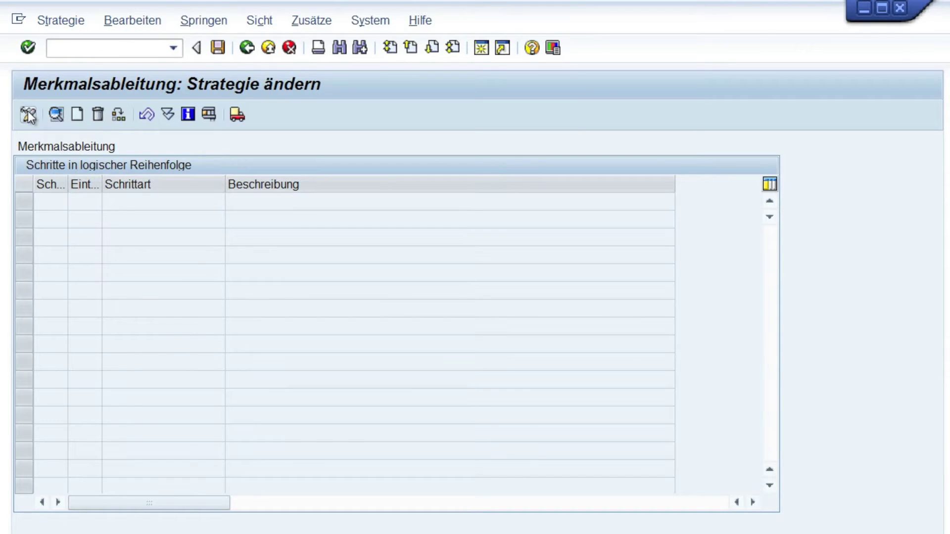
pyautogui.click(76, 115)
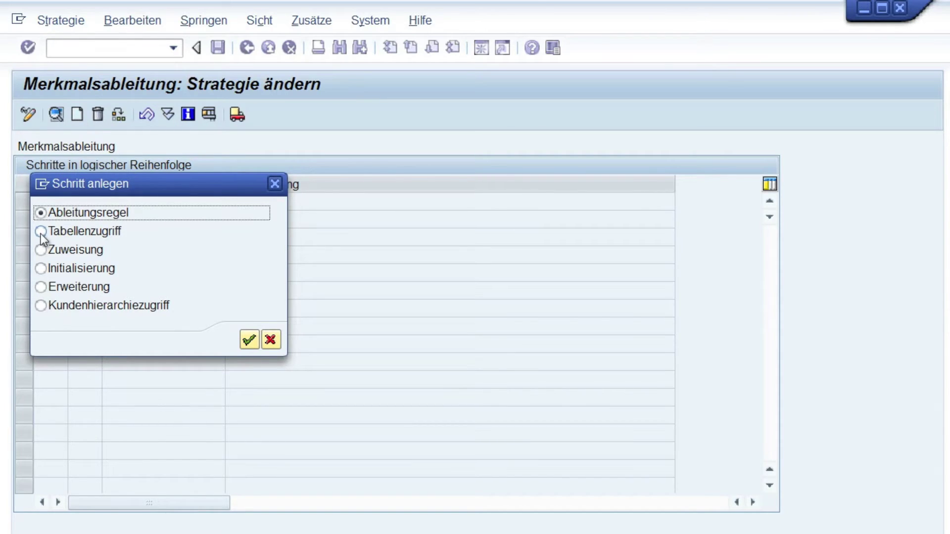
pyautogui.click(42, 233)
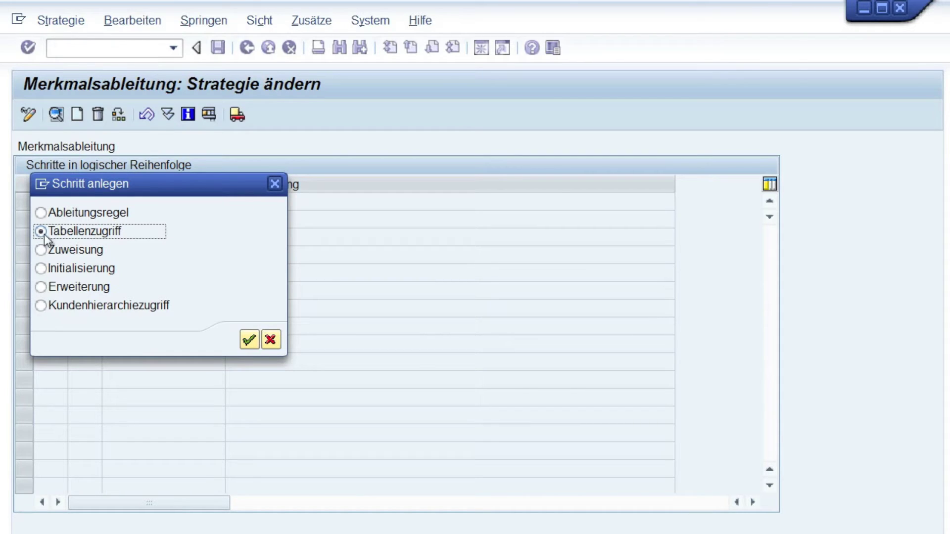
pyautogui.click(248, 338)
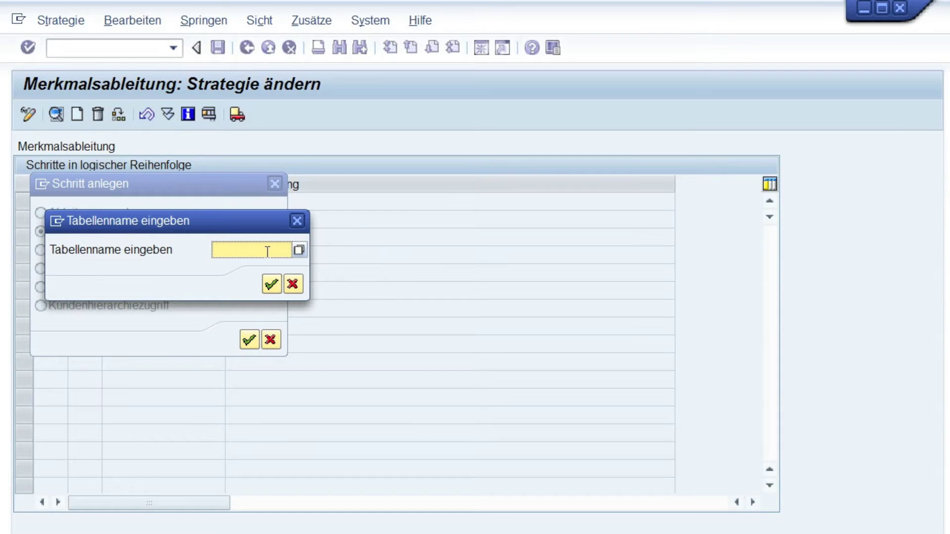
pyautogui.write('MARA')
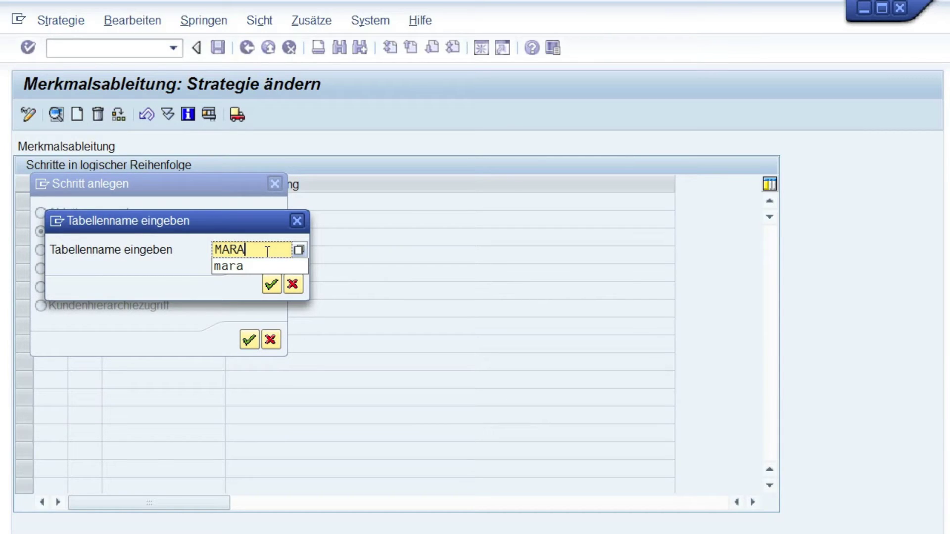
pyautogui.click(272, 284)
pyautogui.click(272, 284)
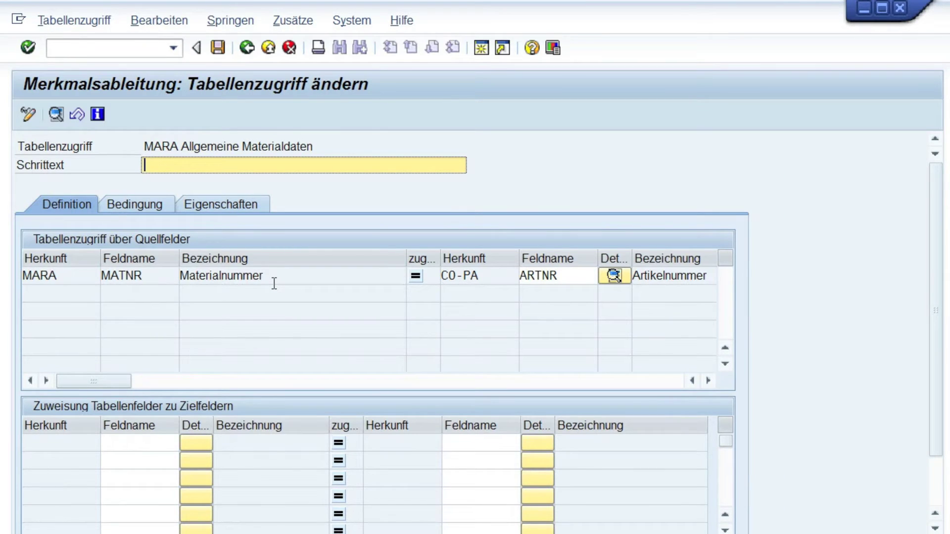
# Enter "Ableitung Produkthierarchie" as the step text and check the source field assignment of MATNR to ARTNR.
pyautogui.write('Able')
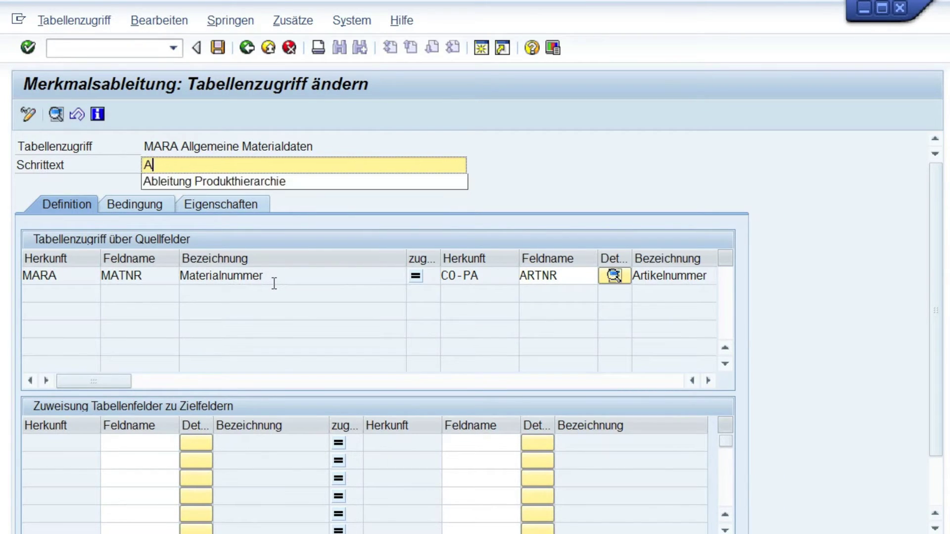
pyautogui.click(171, 180)
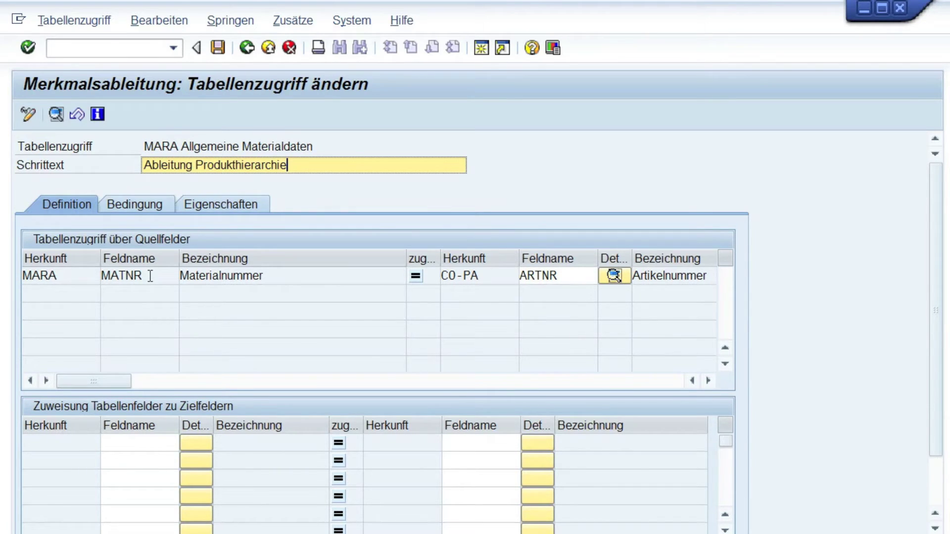
pyautogui.moveTo(150, 275); pyautogui.dragTo(102, 284)
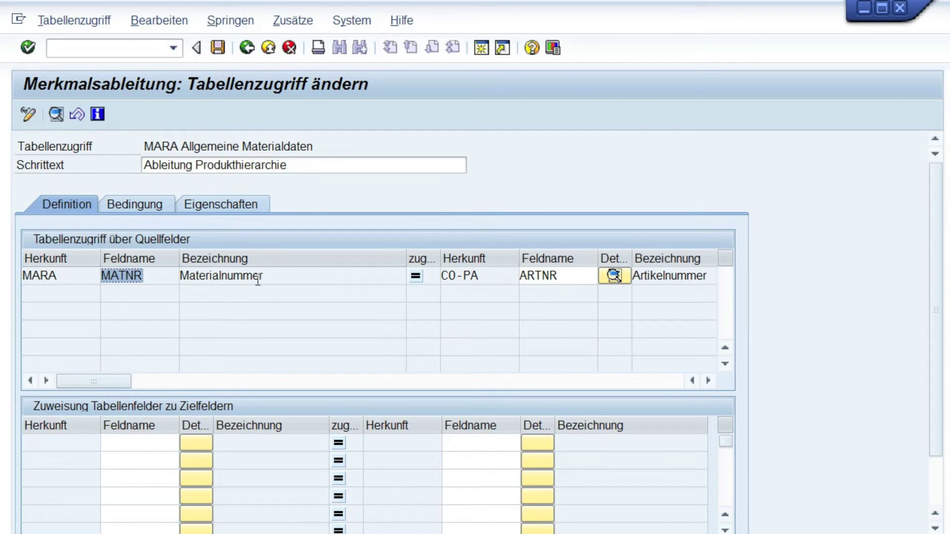
pyautogui.moveTo(568, 276); pyautogui.dragTo(518, 276)
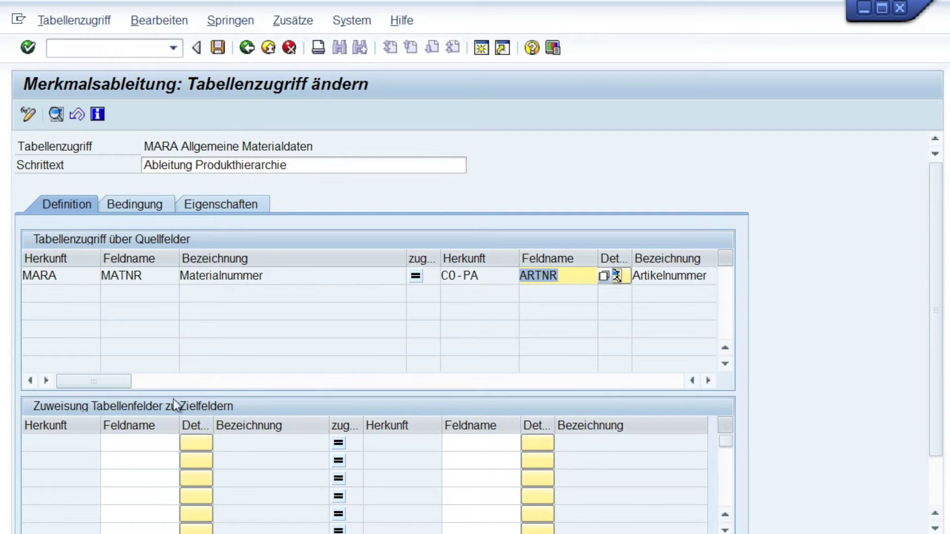
# Find the MARA field PRDHA by searching for prdha and assign it to the CO-PA target field WWPAR (Produktart).
pyautogui.click(124, 445)
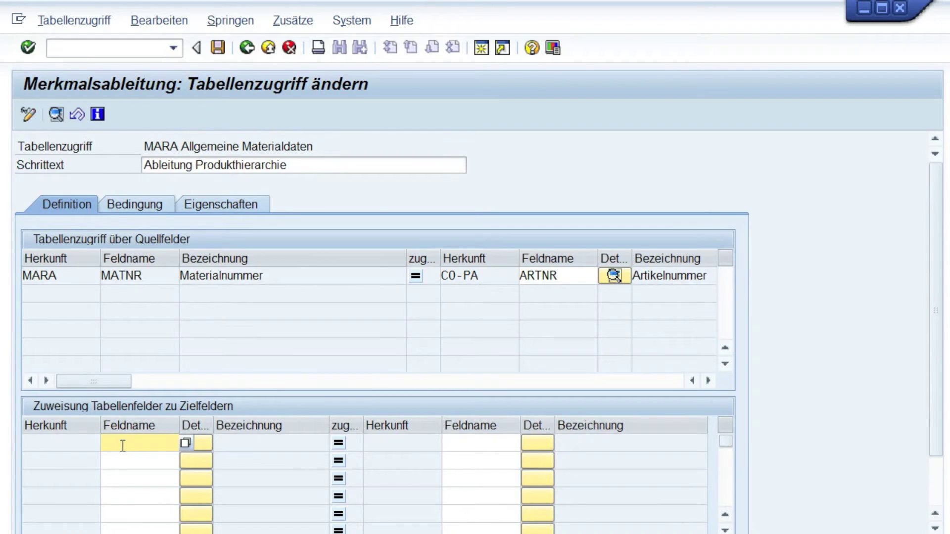
pyautogui.click(186, 443)
pyautogui.moveTo(319, 234); pyautogui.dragTo(293, 4)
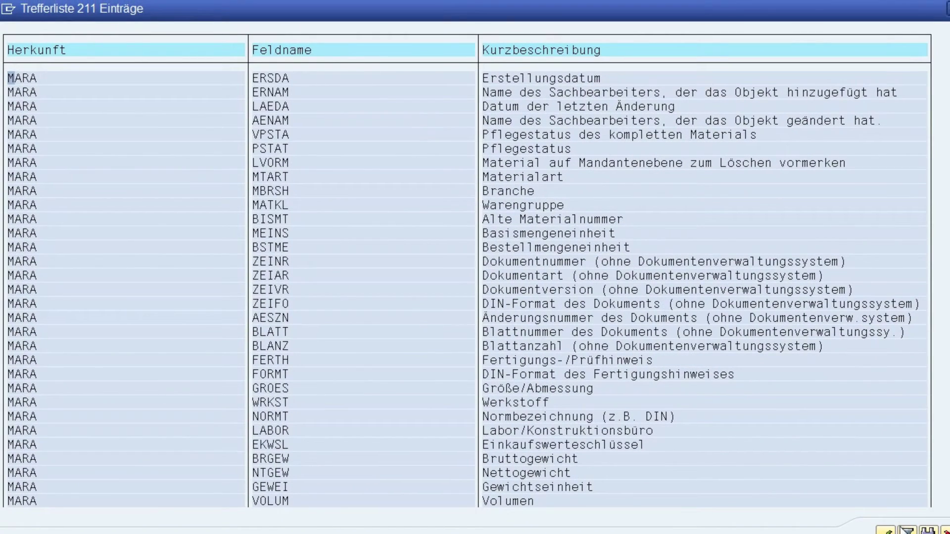
pyautogui.click(928, 530)
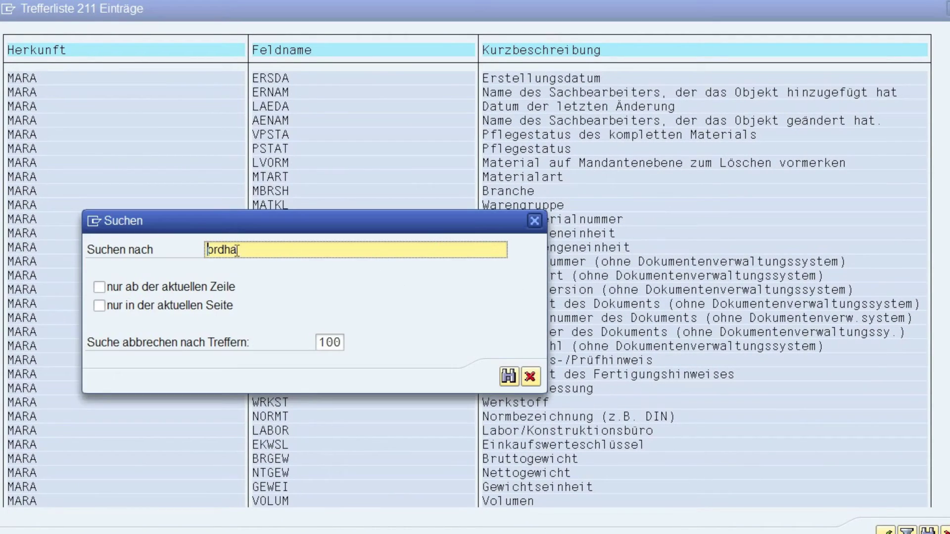
pyautogui.click(508, 378)
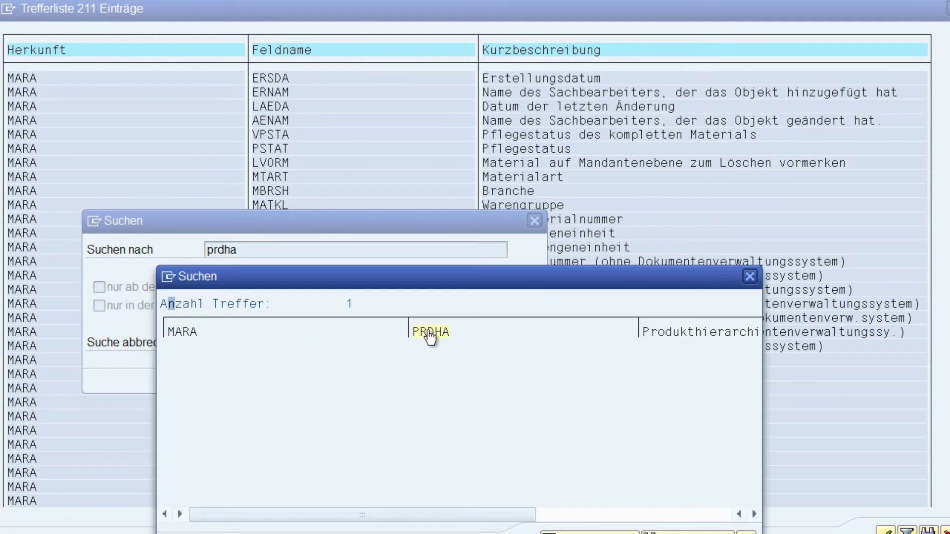
pyautogui.doubleClick(429, 334)
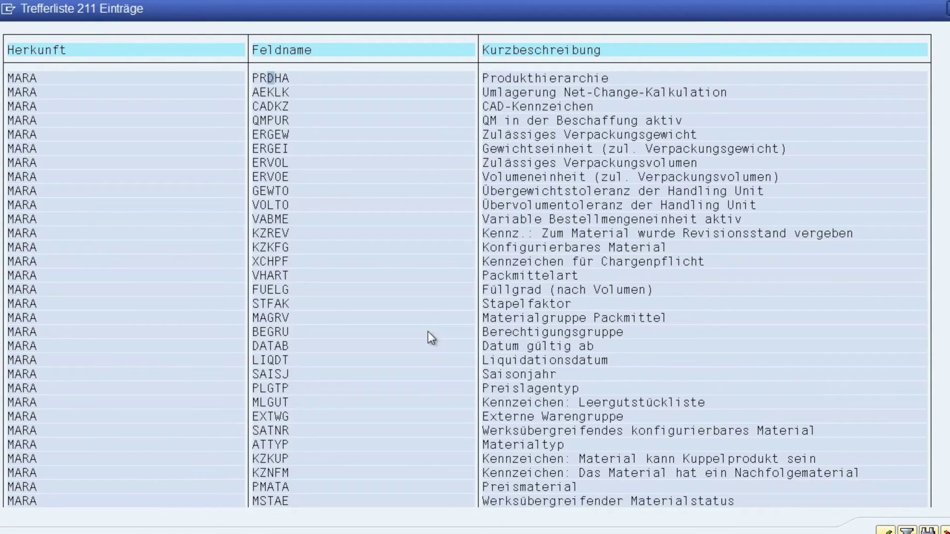
pyautogui.doubleClick(266, 78)
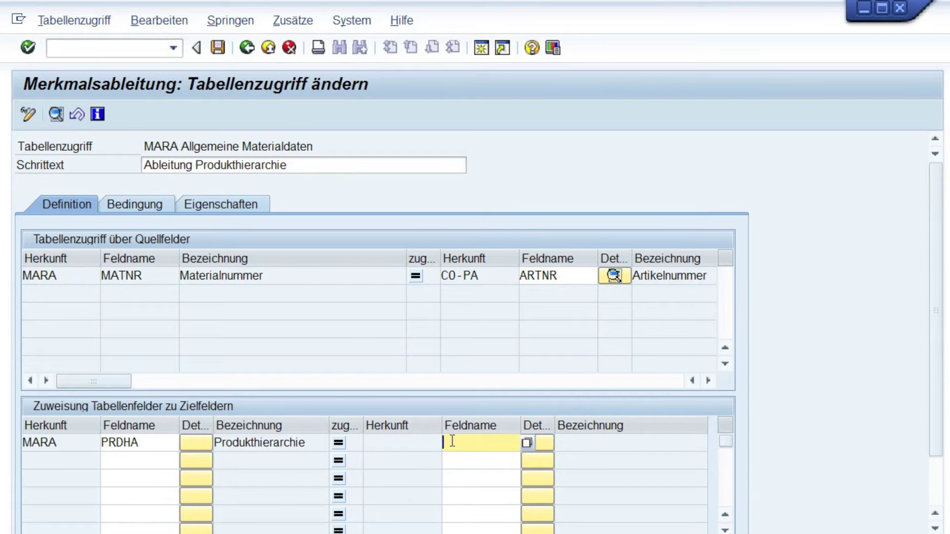
pyautogui.click(526, 444)
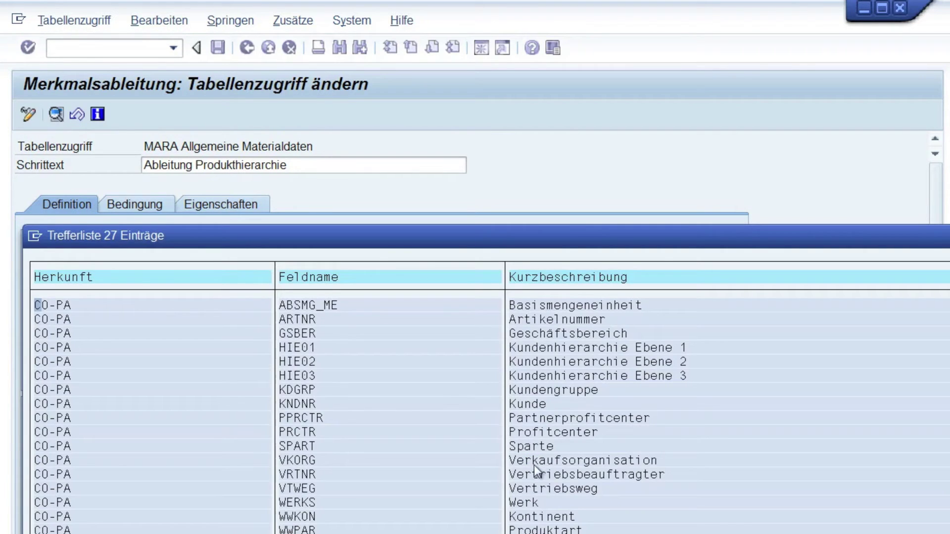
pyautogui.doubleClick(527, 528)
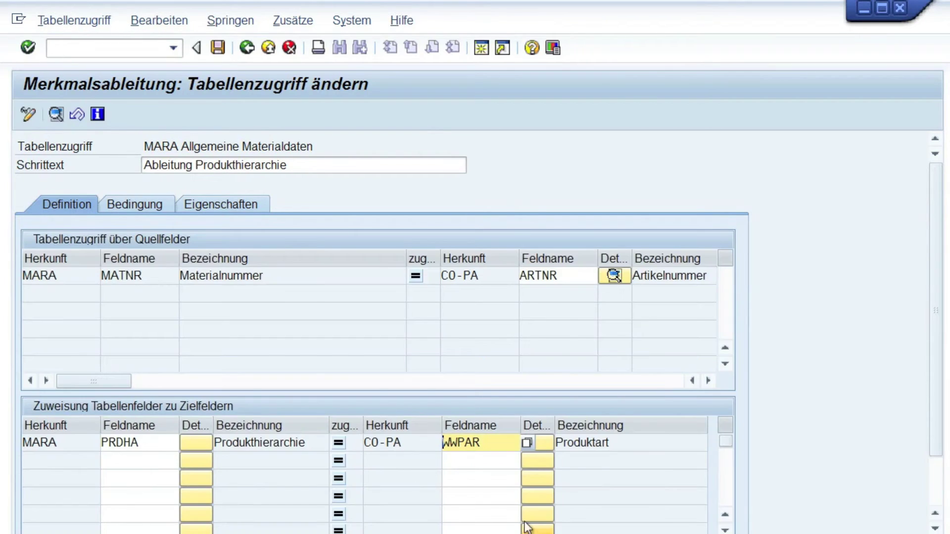
# Restrict the PRDHA source field of the Produktart assignment to part of its content with a length of 3 characters.
pyautogui.click(197, 442)
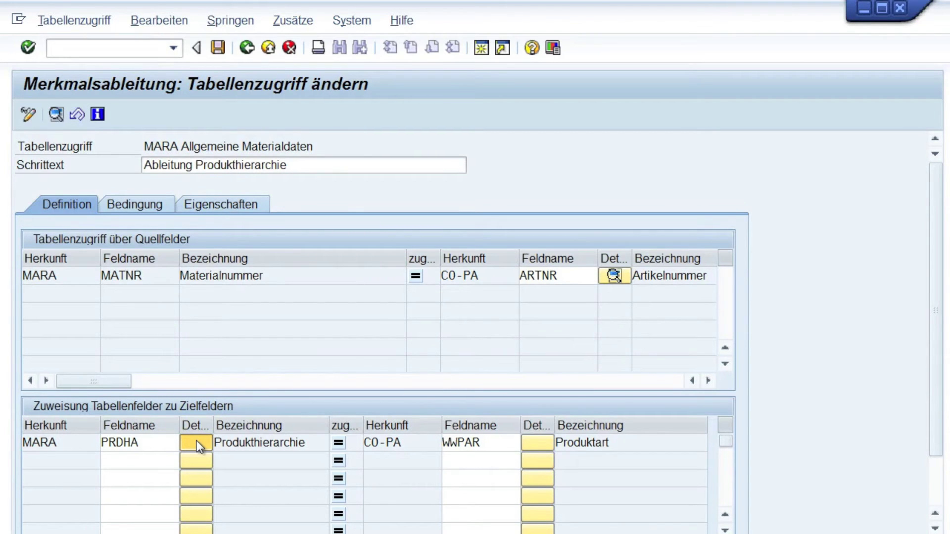
pyautogui.click(197, 443)
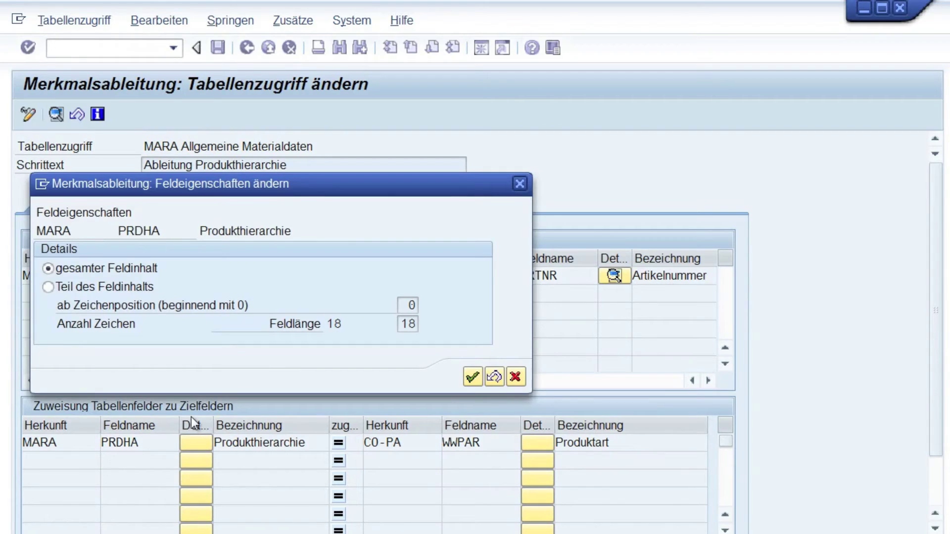
pyautogui.click(48, 287)
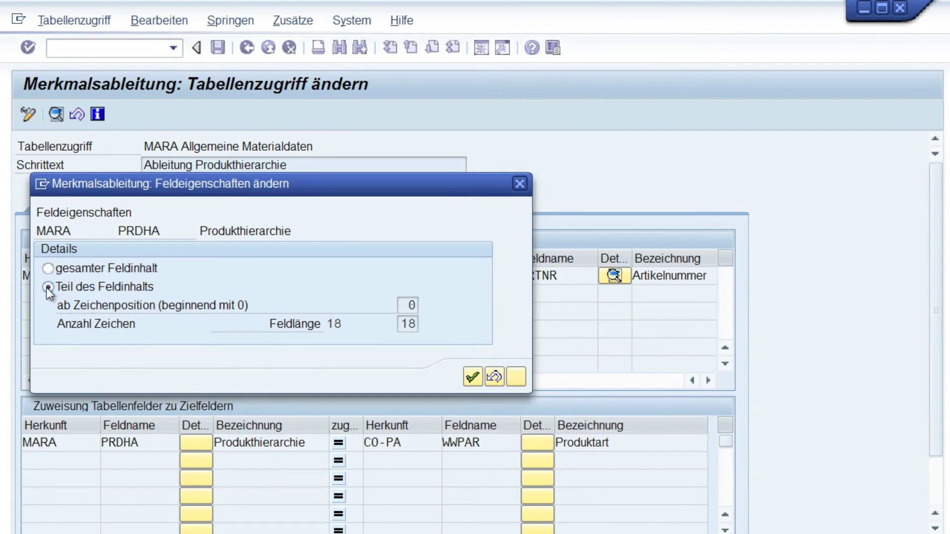
pyautogui.moveTo(402, 324); pyautogui.dragTo(421, 327)
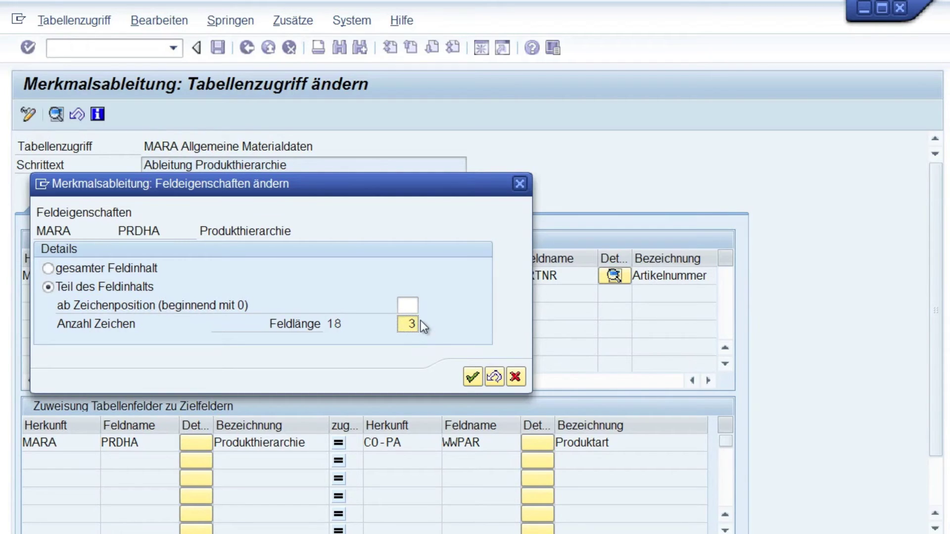
pyautogui.click(474, 378)
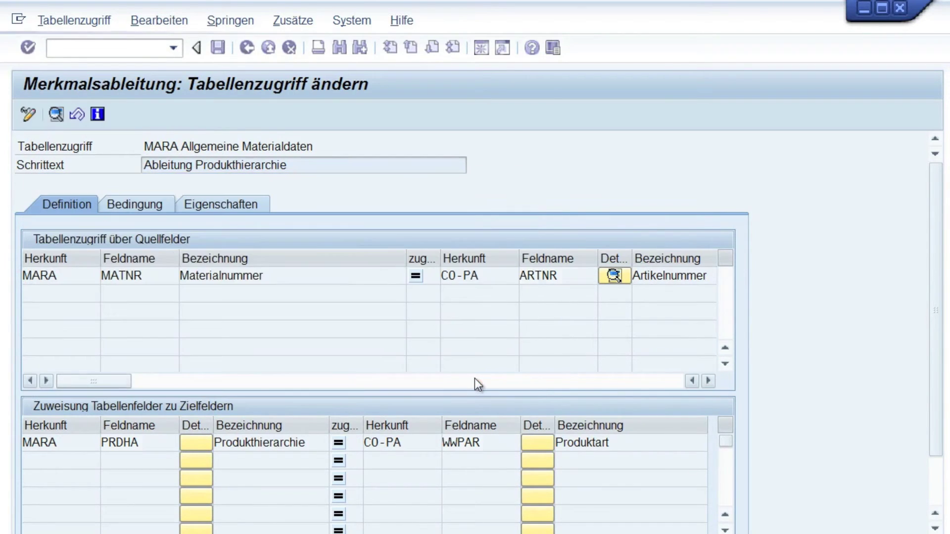
# Add a second assignment of the MARA field PRDHA, found by searching for prdha, to the CO-PA target field WWPGR.
pyautogui.click(141, 462)
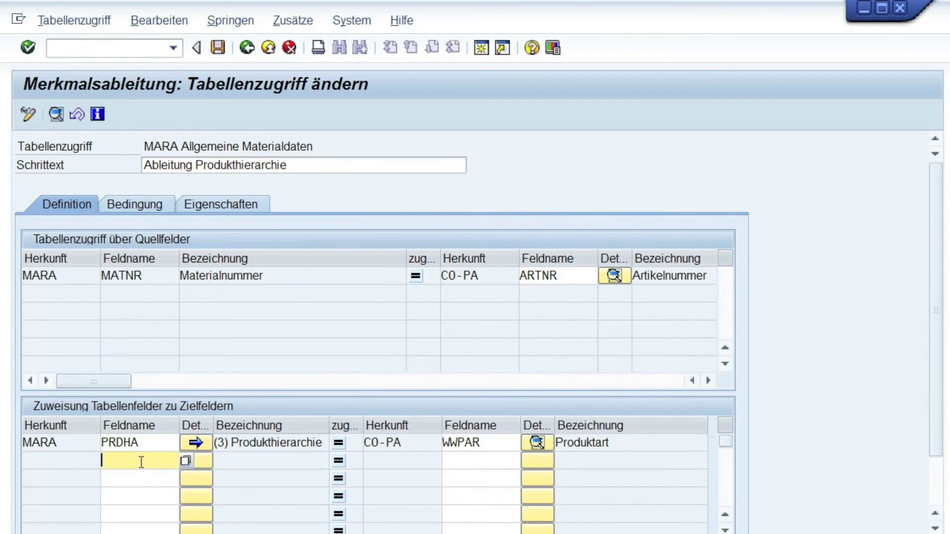
pyautogui.click(185, 462)
pyautogui.moveTo(322, 240); pyautogui.dragTo(296, 2)
pyautogui.click(928, 530)
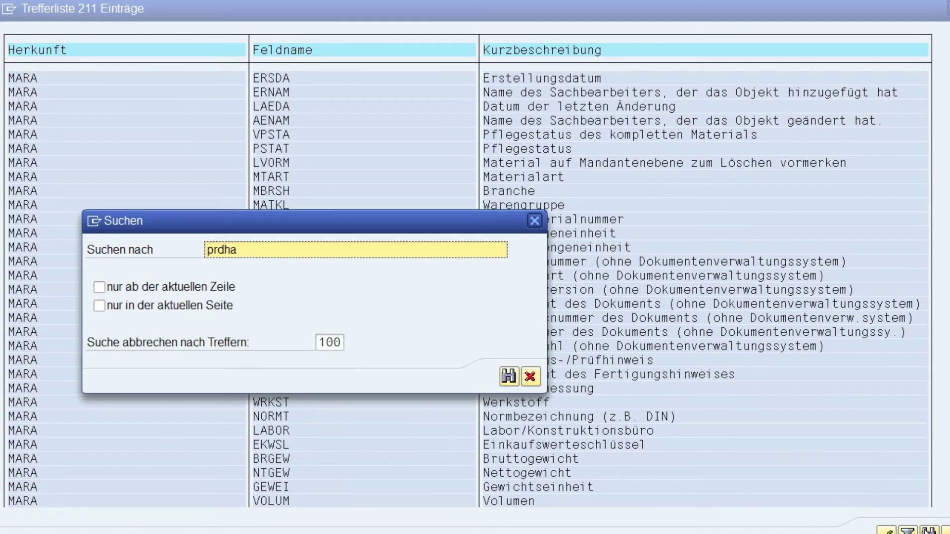
pyautogui.click(508, 376)
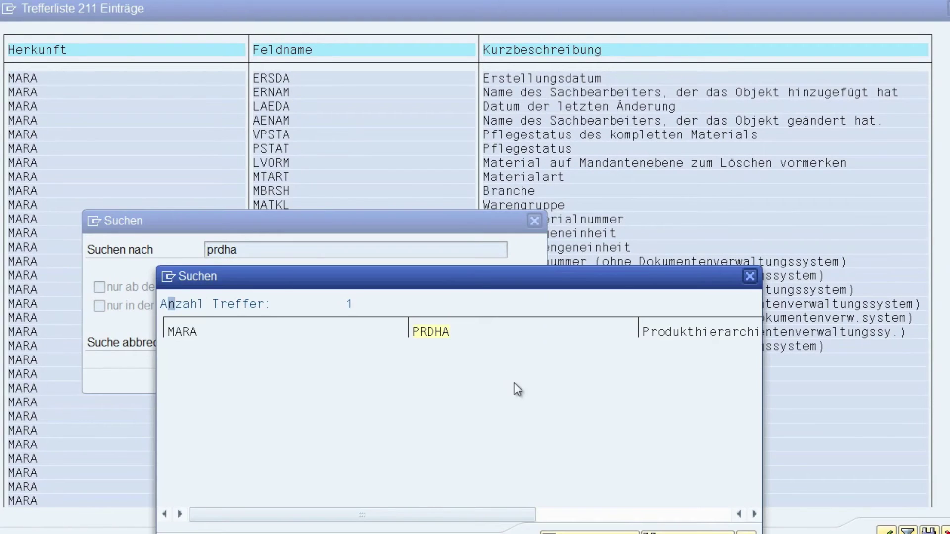
pyautogui.click(432, 340)
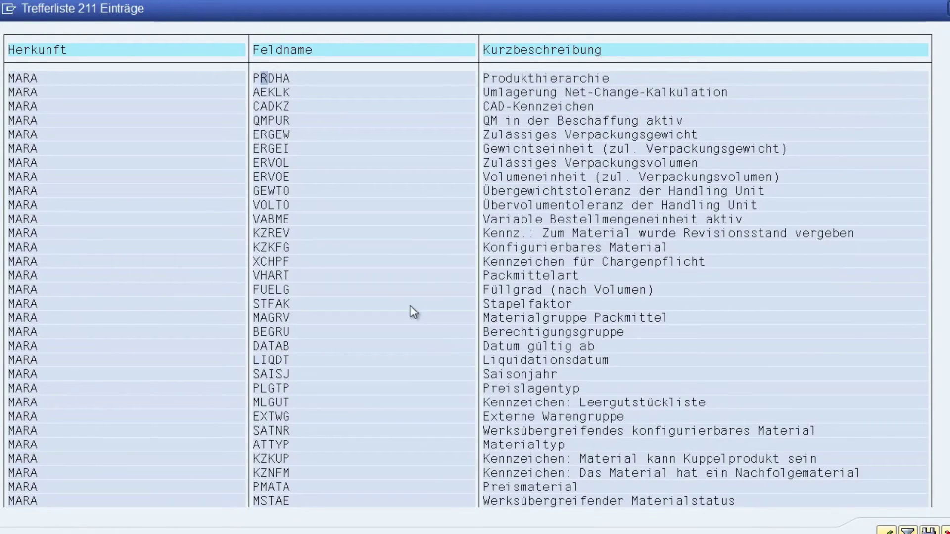
pyautogui.doubleClick(266, 78)
pyautogui.click(476, 461)
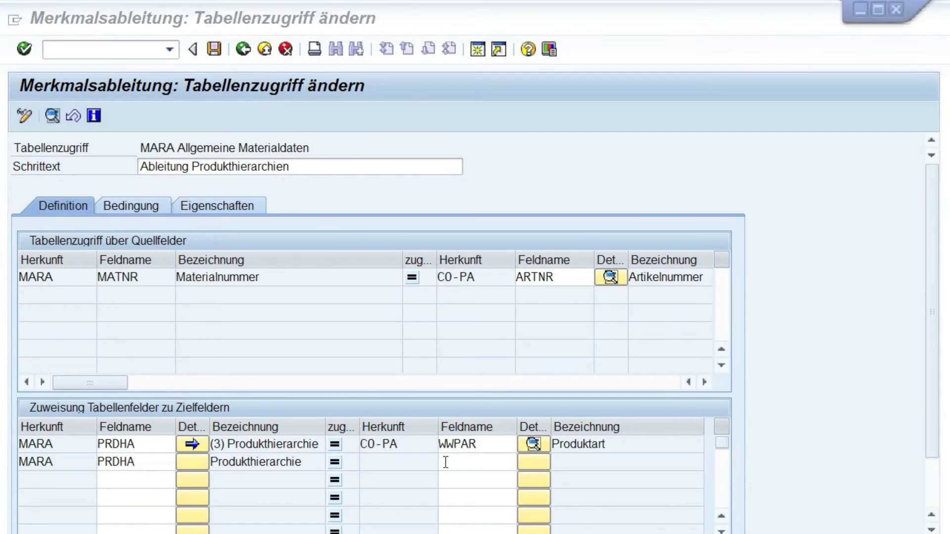
pyautogui.write('WWPGR')
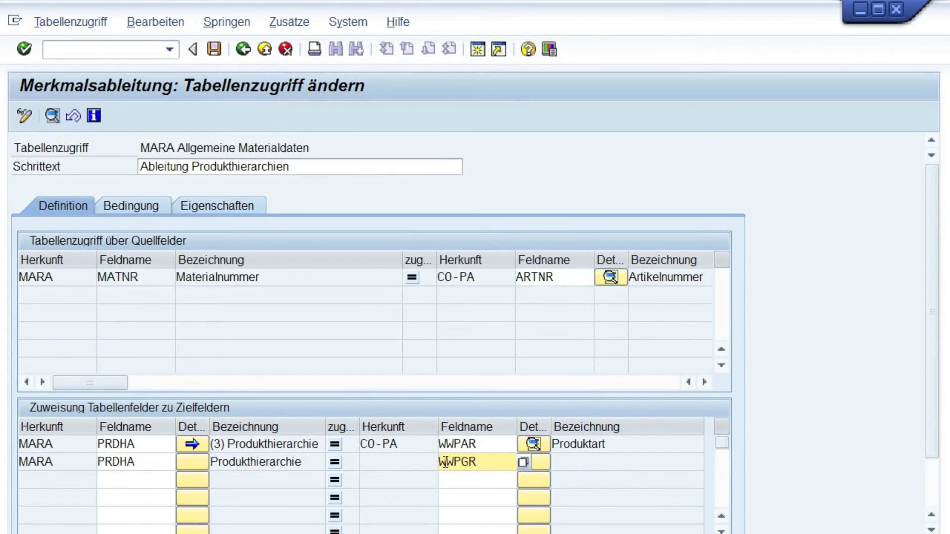
pyautogui.press('Return')
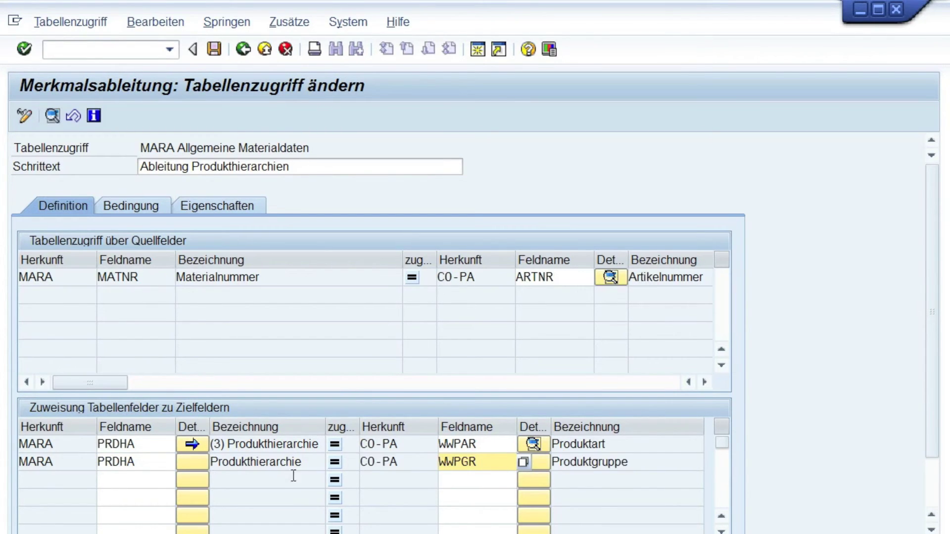
# Restrict PRDHA in the WWPGR assignment to part of its content, starting at character position 4 with 3 characters.
pyautogui.click(192, 462)
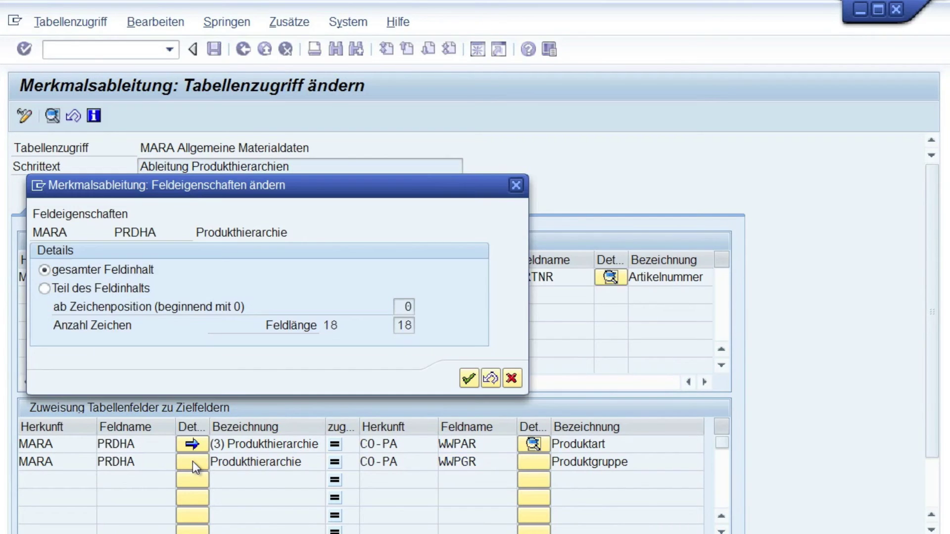
pyautogui.click(44, 288)
pyautogui.write('4')
pyautogui.press('Tab')
pyautogui.write('3')
pyautogui.click(468, 379)
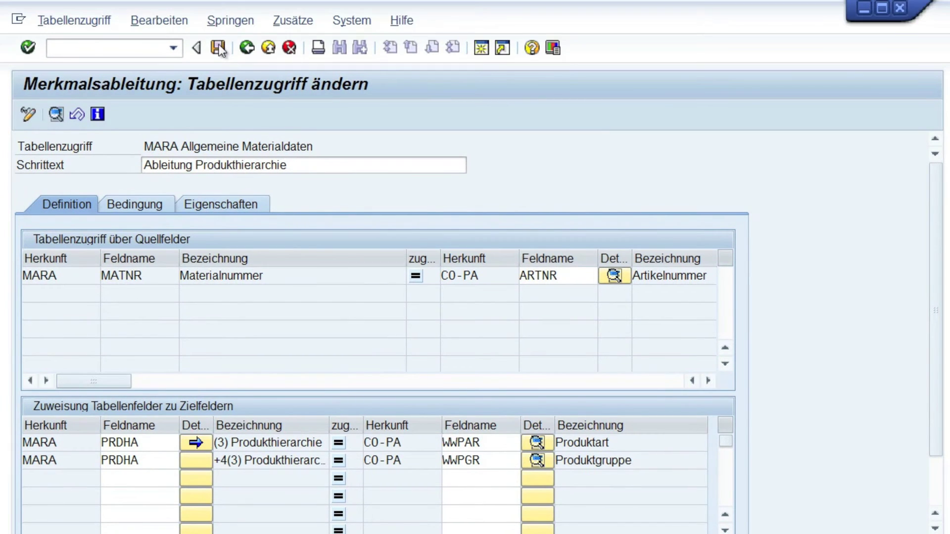
# Save the table access step and leave the derivation strategy and the Einführungsleitfaden to return to SAP Easy Access.
pyautogui.click(218, 48)
pyautogui.click(246, 47)
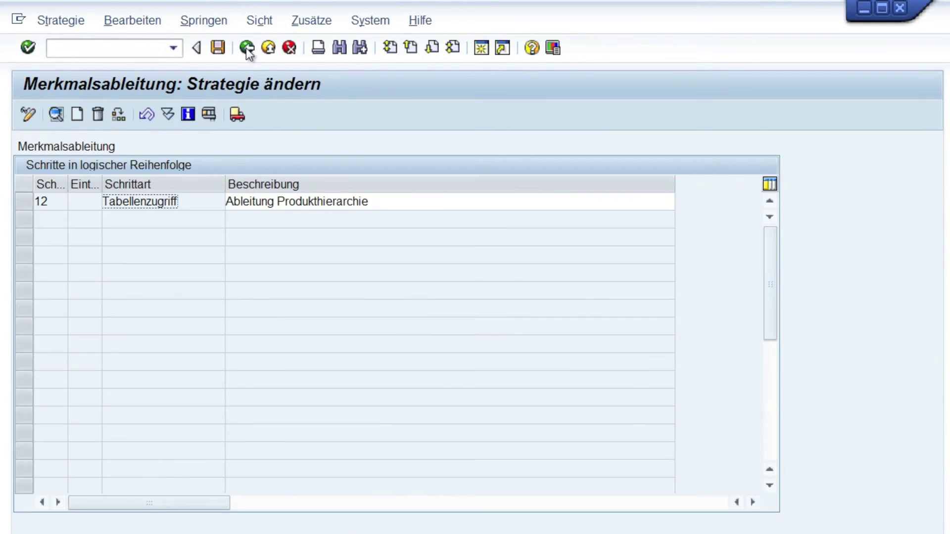
pyautogui.moveTo(197, 202); pyautogui.dragTo(85, 201)
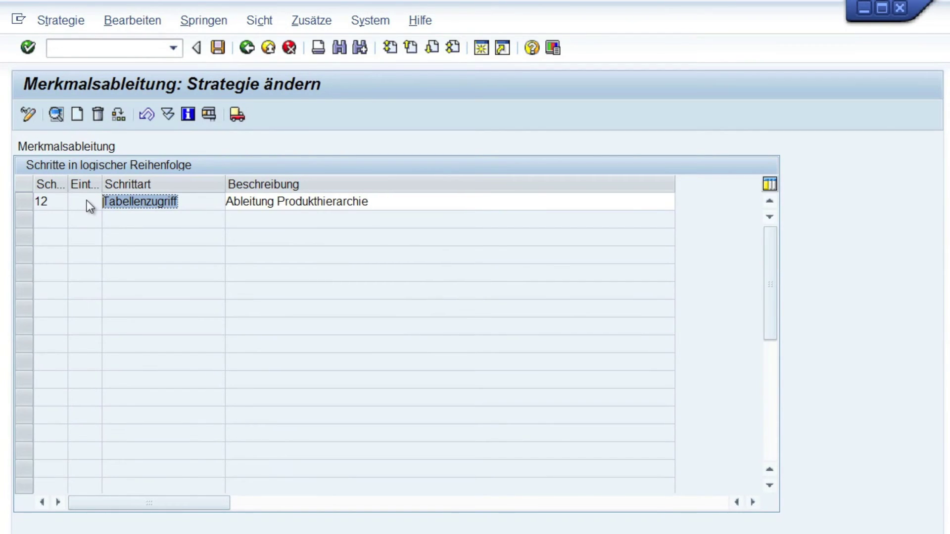
pyautogui.click(247, 48)
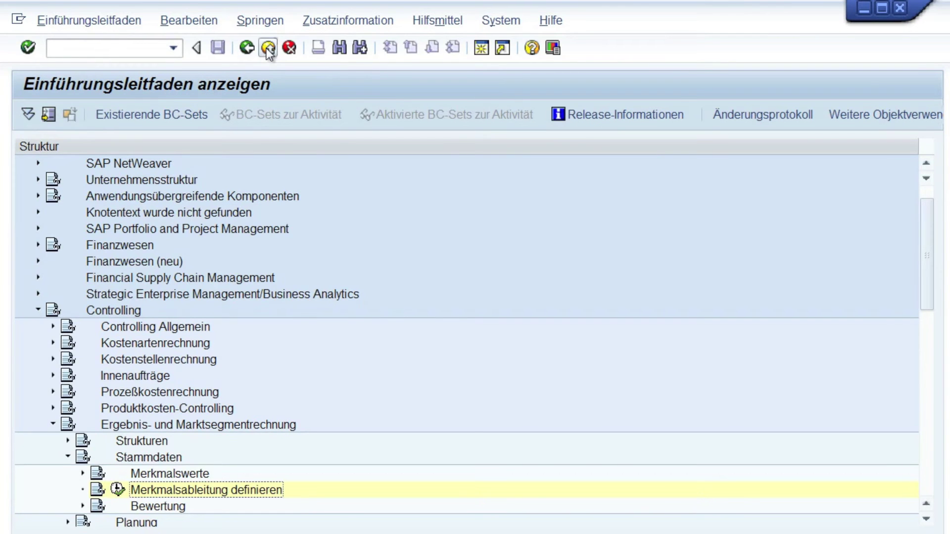
pyautogui.click(267, 48)
pyautogui.click(268, 48)
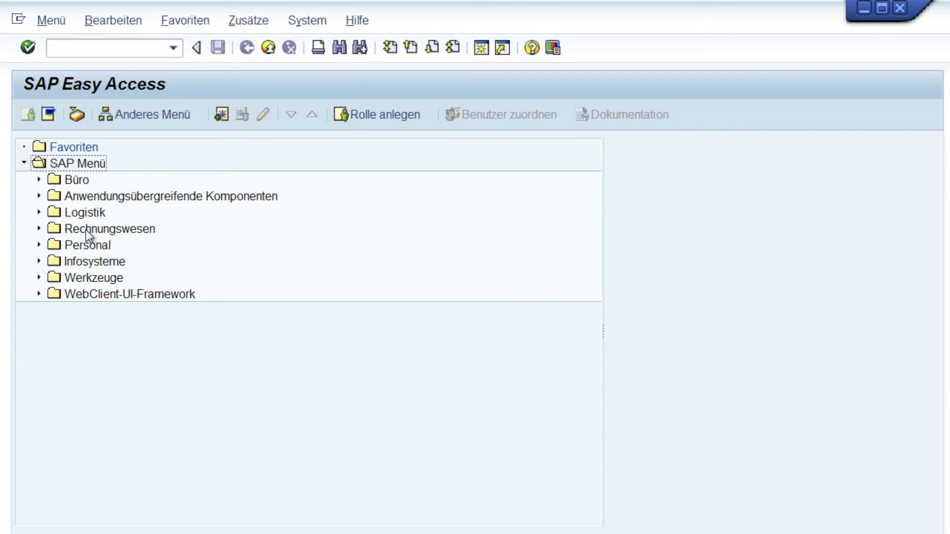
# Open KES1 - Merkmalswerte ändern in the Stammdaten of Ergebnis- und Marktsegmentrechnung under Rechnungswesen, Controlling.
pyautogui.click(85, 230)
pyautogui.click(38, 228)
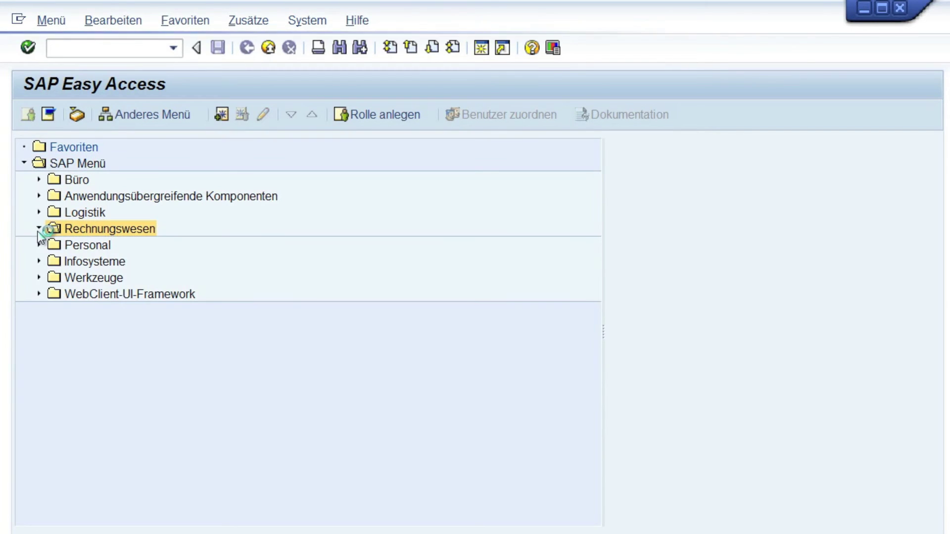
pyautogui.click(85, 277)
pyautogui.click(53, 277)
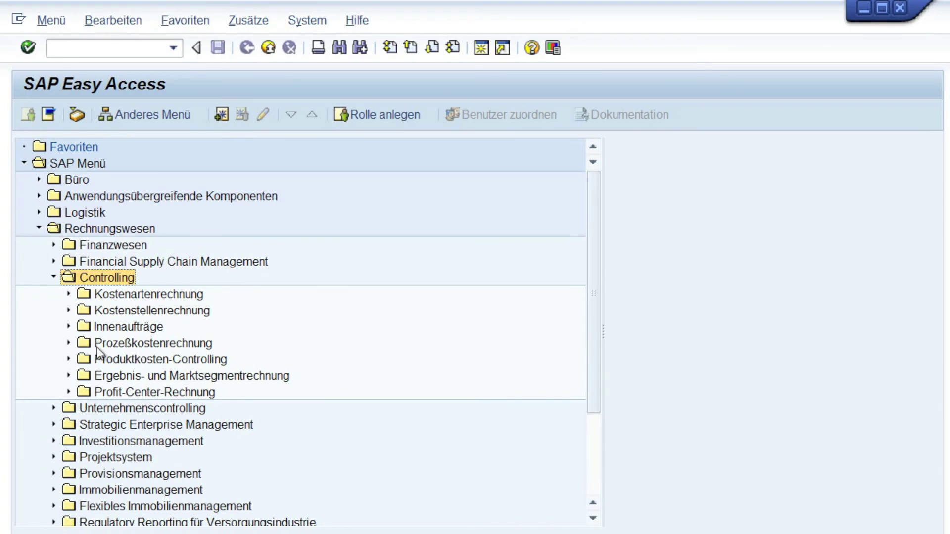
pyautogui.click(114, 377)
pyautogui.click(68, 375)
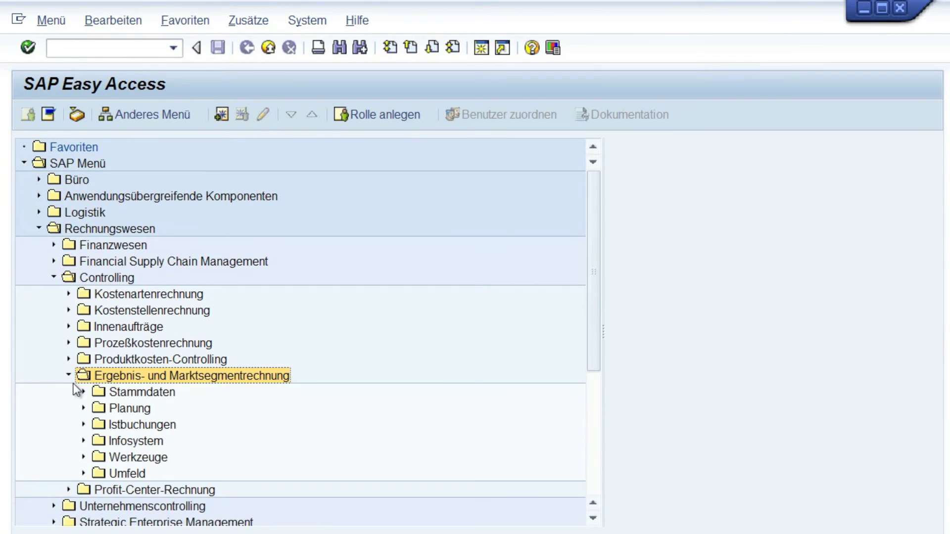
pyautogui.click(120, 393)
pyautogui.click(84, 392)
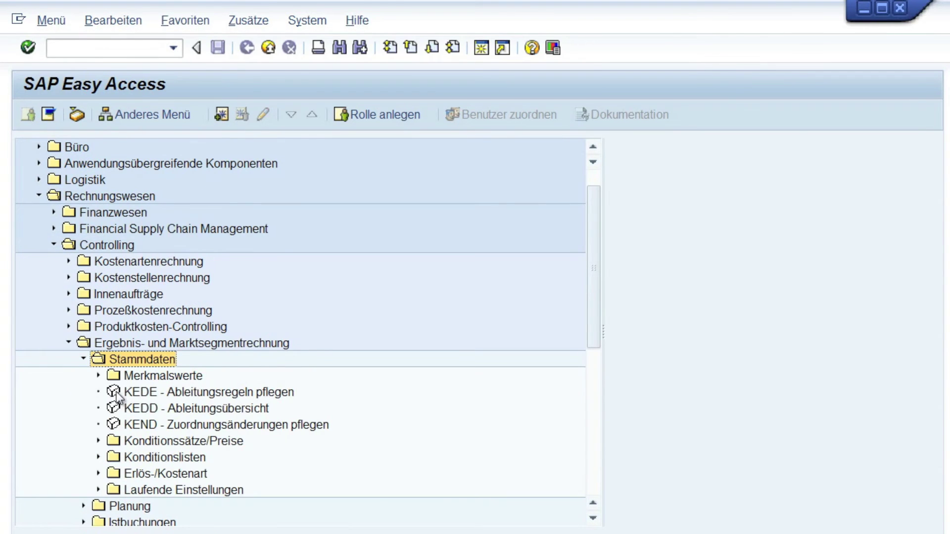
pyautogui.click(145, 381)
pyautogui.click(97, 377)
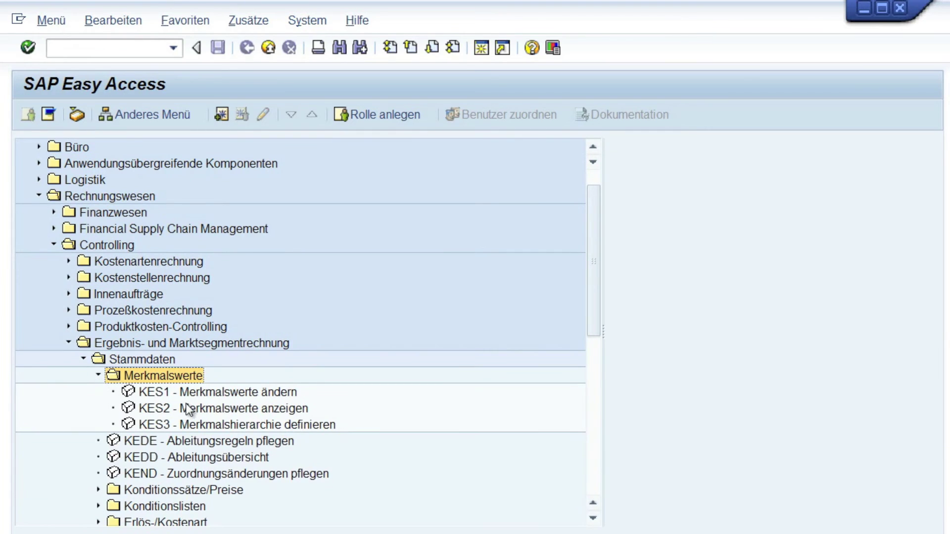
pyautogui.click(177, 394)
pyautogui.doubleClick(152, 390)
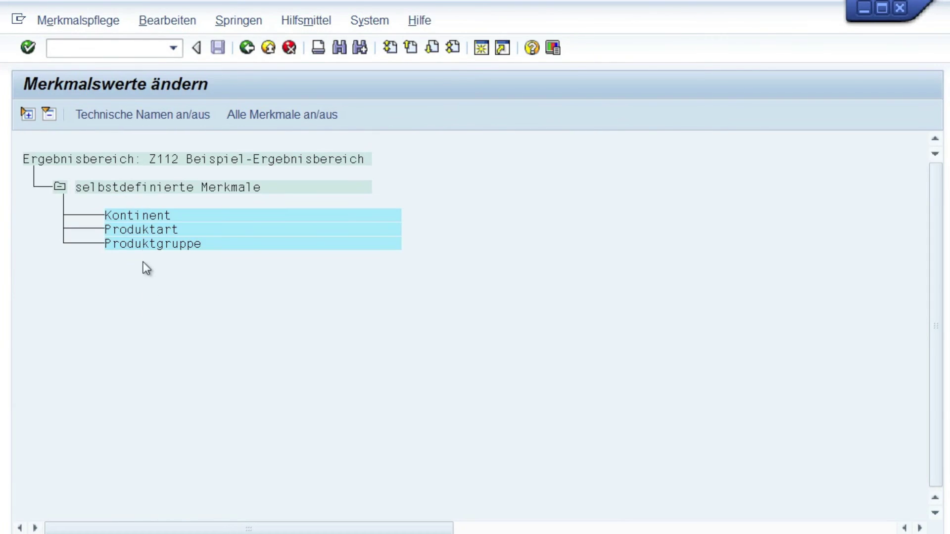
# Create and save the Produktart values PA1 (Produktart 1) and PA2 (Produktart 2), then return to the characteristic list.
pyautogui.doubleClick(138, 229)
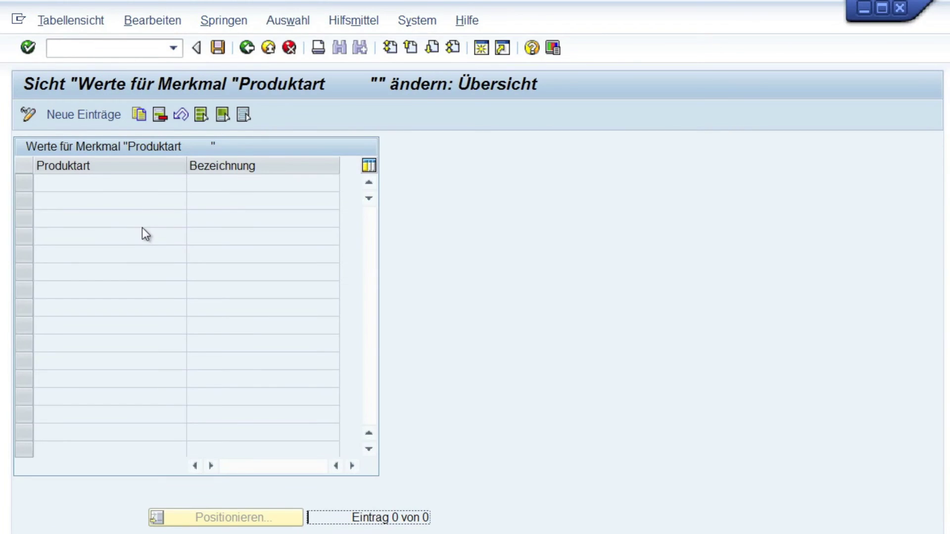
pyautogui.click(84, 115)
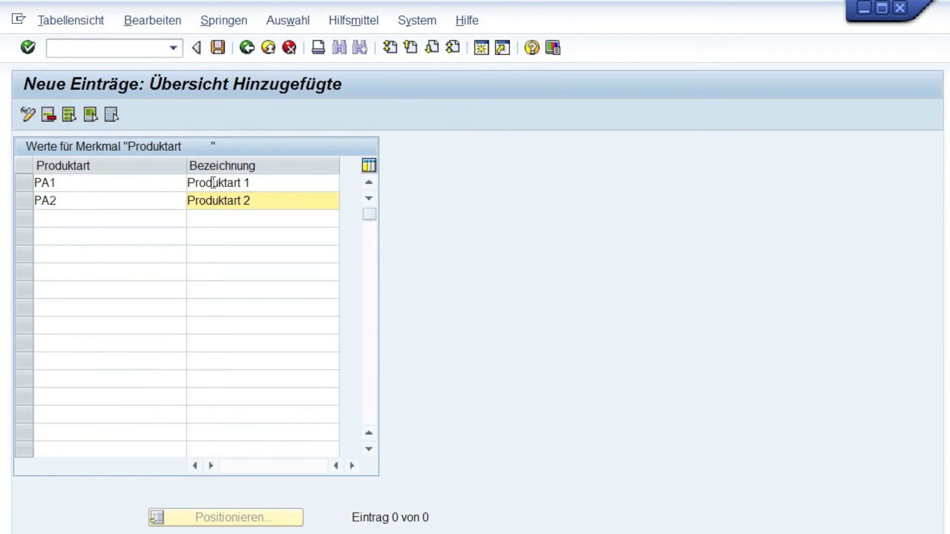
pyautogui.click(218, 48)
pyautogui.click(248, 48)
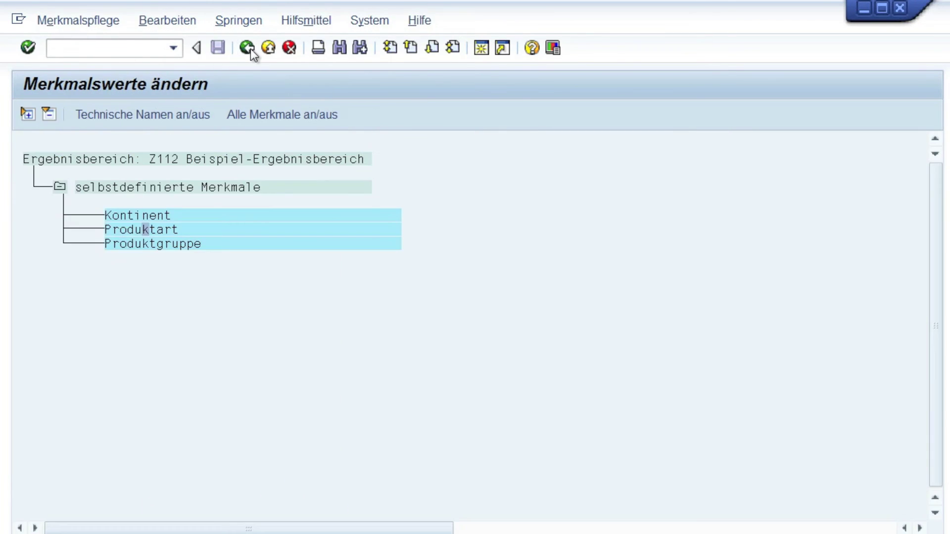
# Create and save the Produktgruppe values PG1, PG2 and PG3, named Produktgruppe 1 to 3, and exit characteristic value maintenance.
pyautogui.doubleClick(140, 244)
pyautogui.click(92, 116)
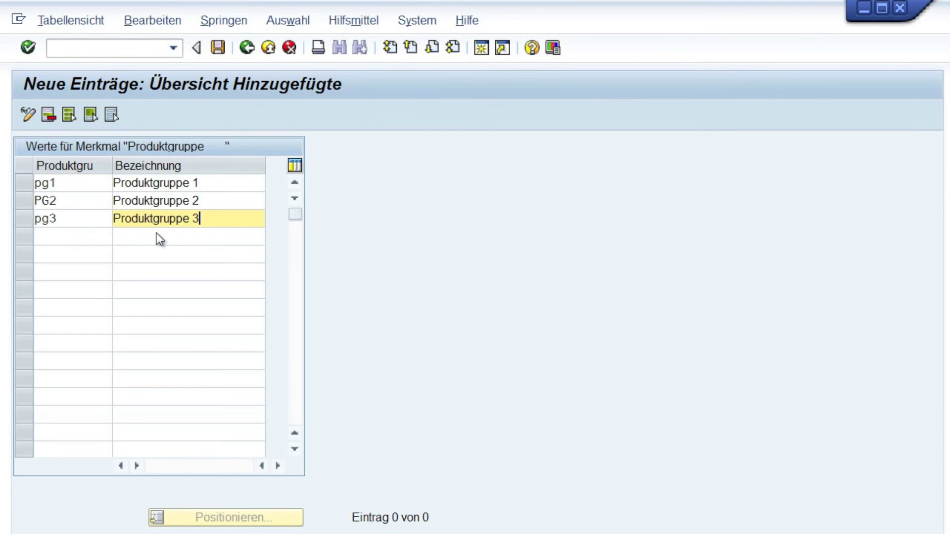
pyautogui.press('Return')
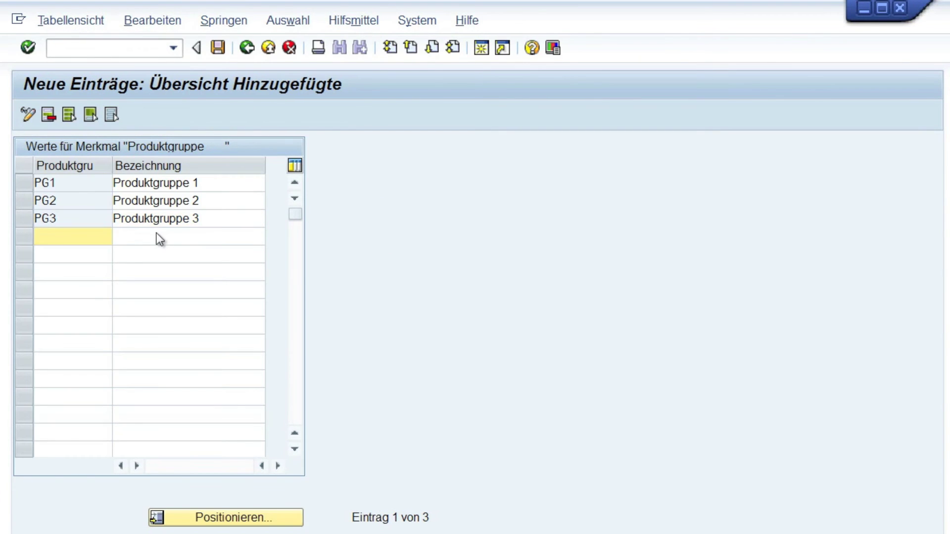
pyautogui.click(218, 47)
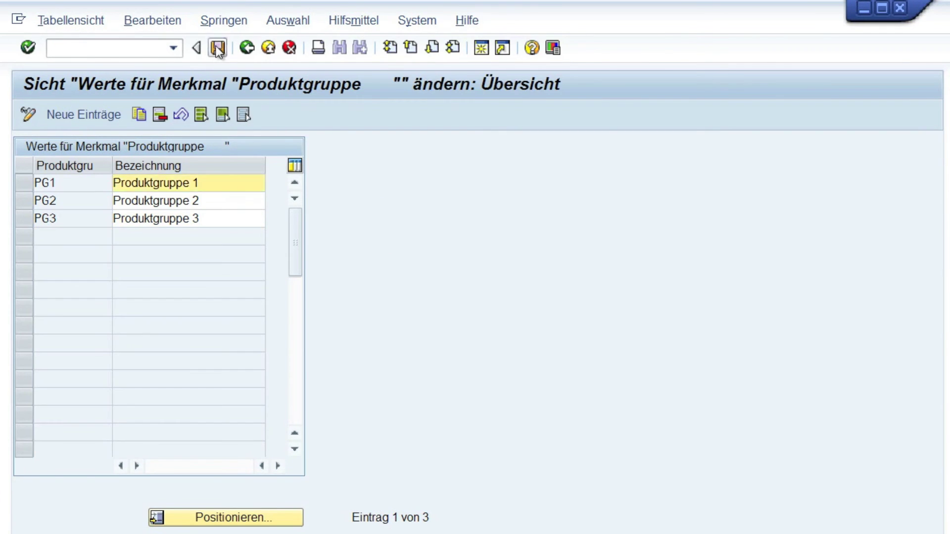
pyautogui.click(247, 48)
pyautogui.click(247, 48)
# Start transaction ke21 and continue to the line item header data with Buchungsdatum 01.10.2012 and Vorgangsart F.
pyautogui.click(129, 48)
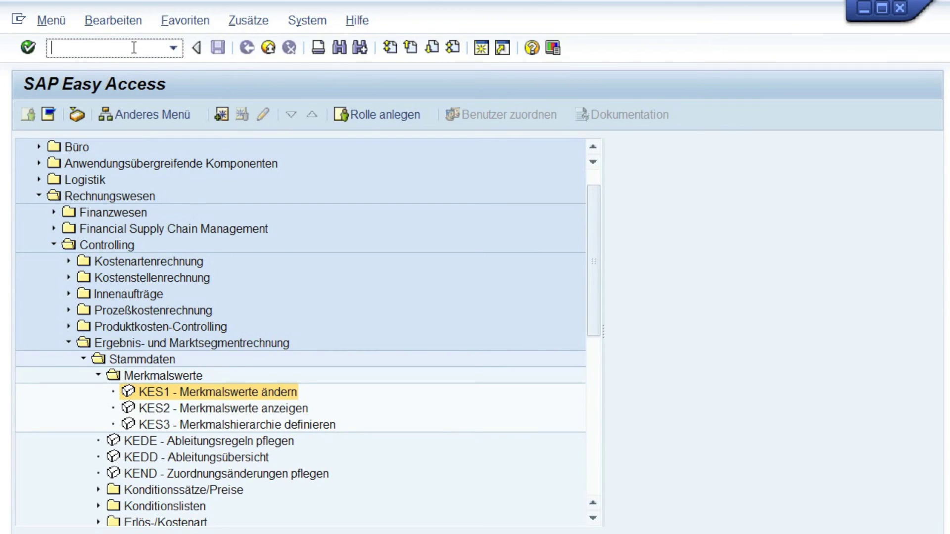
pyautogui.write('ke21')
pyautogui.press('Return')
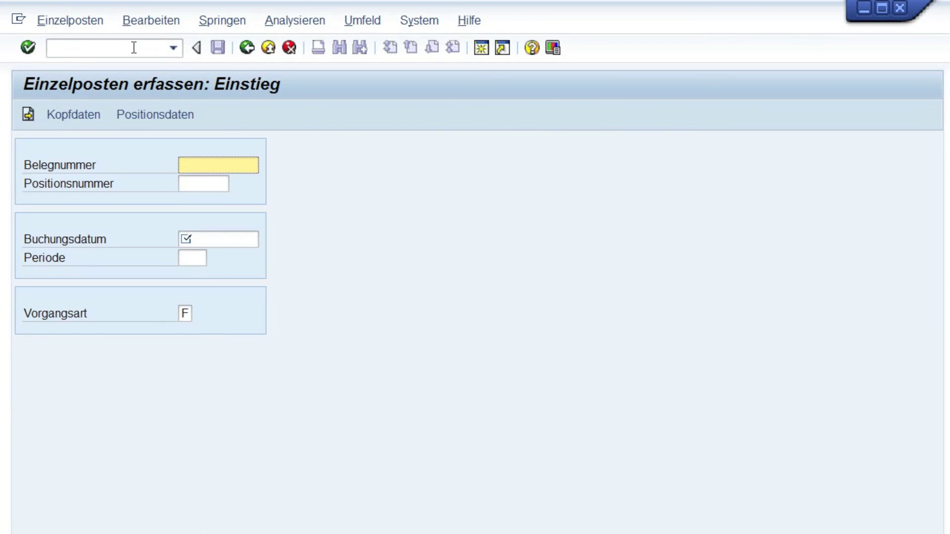
pyautogui.click(209, 241)
pyautogui.write('011012')
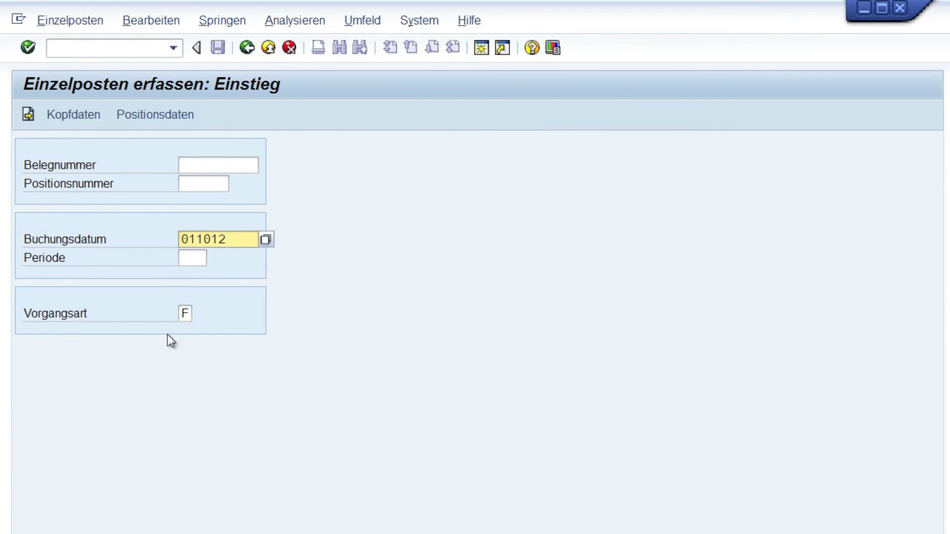
pyautogui.click(184, 313)
pyautogui.write('f')
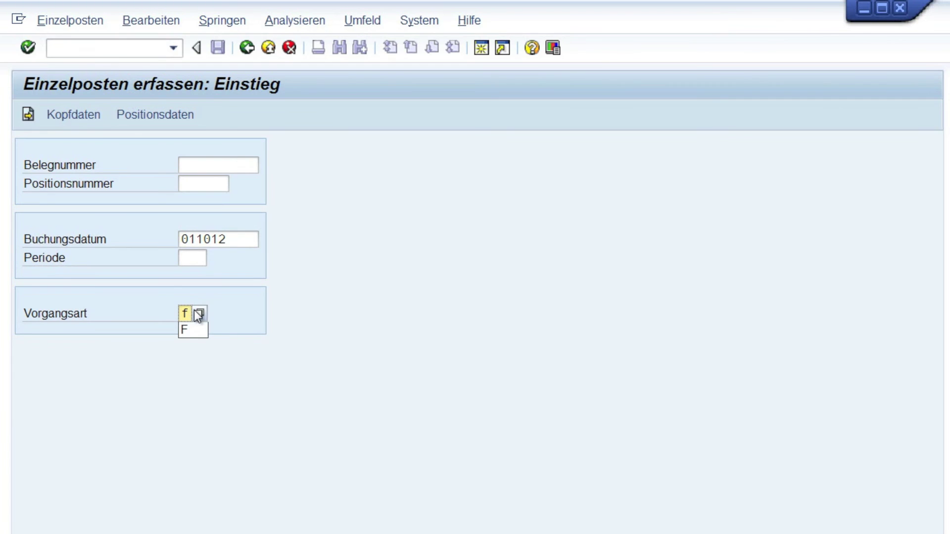
pyautogui.press('Return')
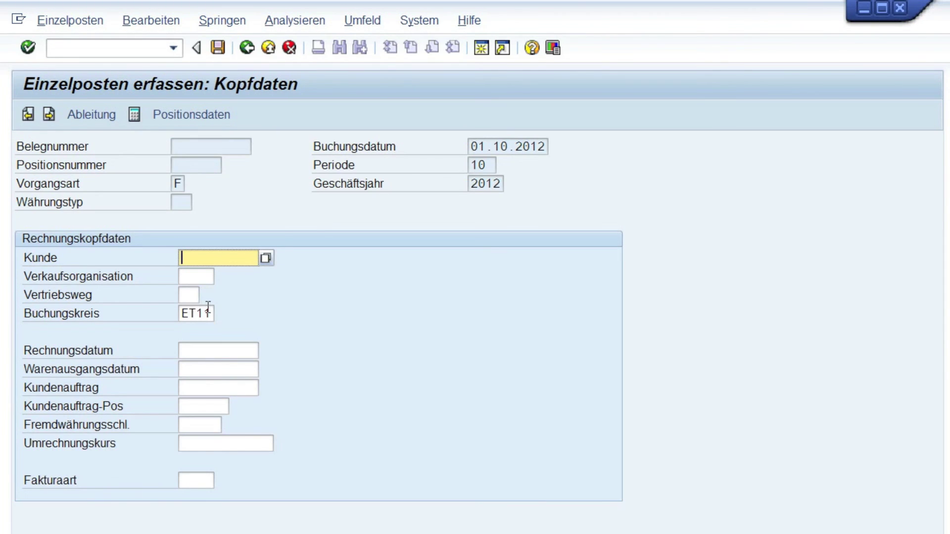
# Continue from the header data to the Positionsdaten, enter Artikel a1, and proceed to the Merkmale of the line item.
pyautogui.click(196, 314)
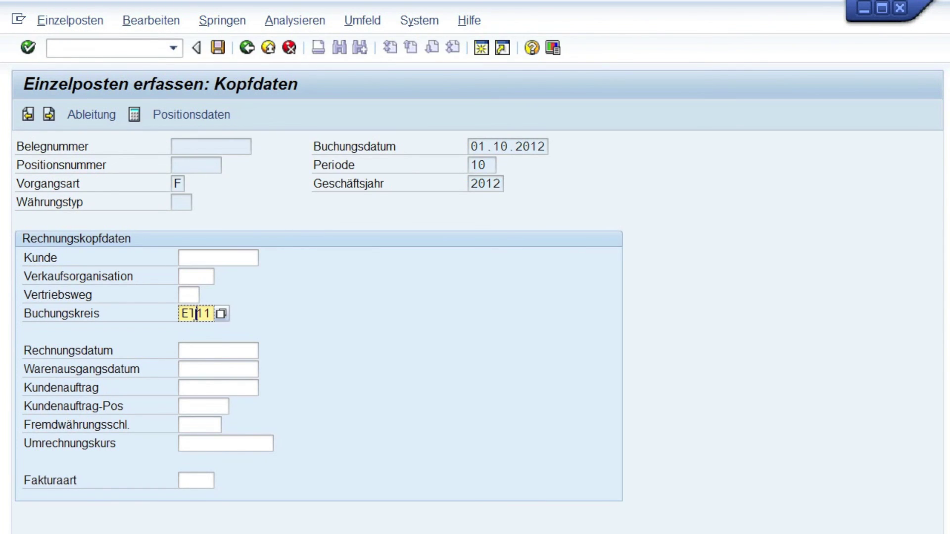
pyautogui.press('Return')
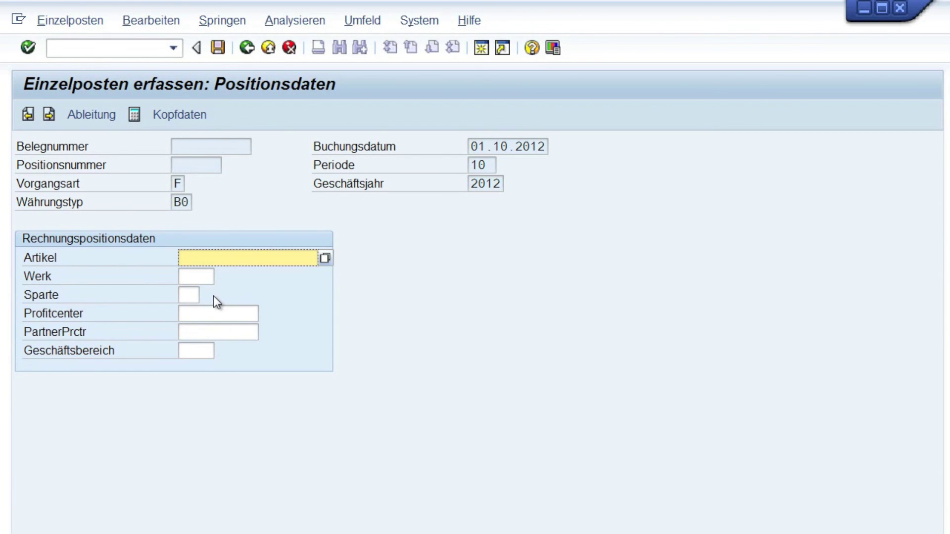
pyautogui.write('A1')
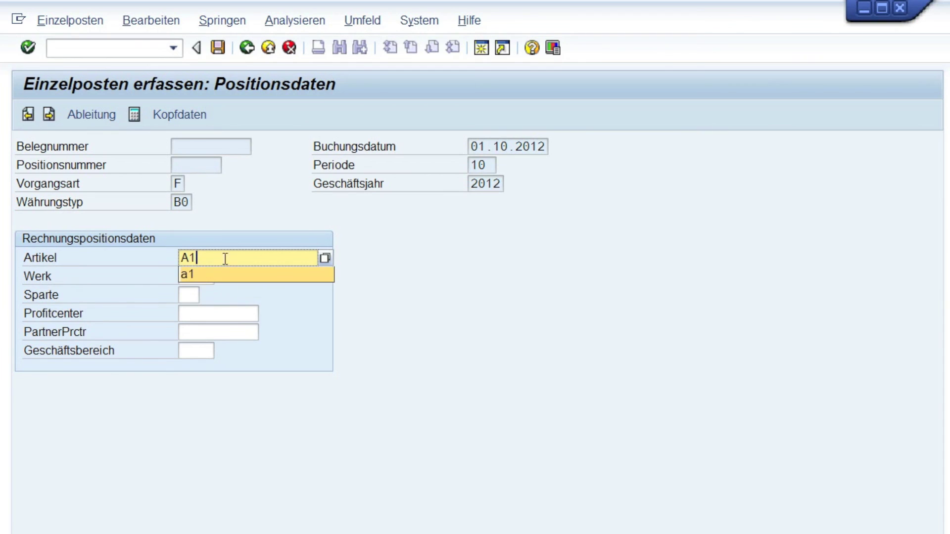
pyautogui.click(205, 275)
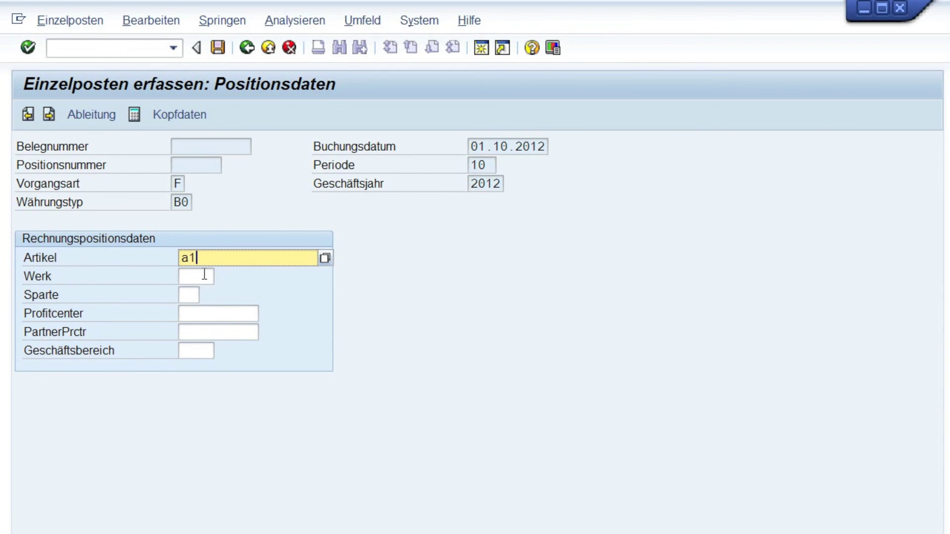
pyautogui.press('Return')
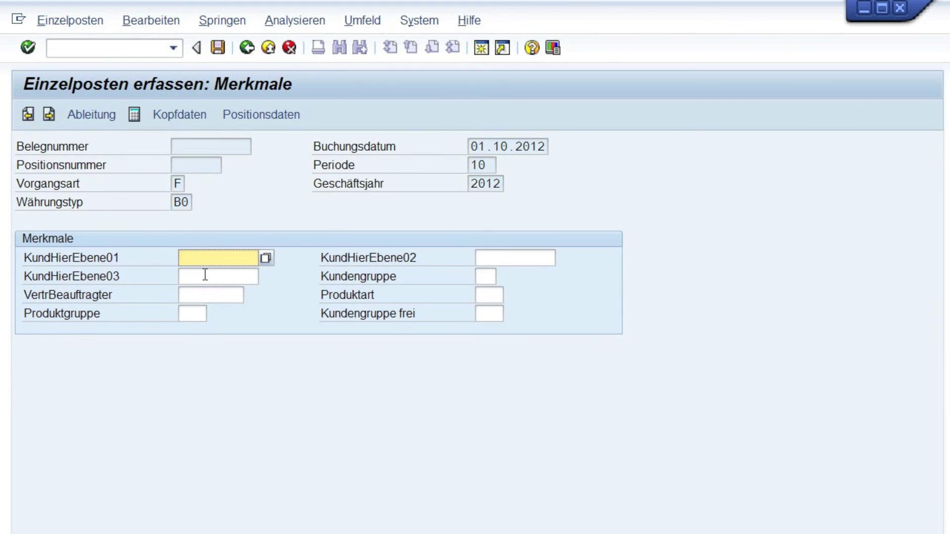
# Run the derivation for the line item and check the derived Produktart and Produktgruppe values.
pyautogui.click(94, 115)
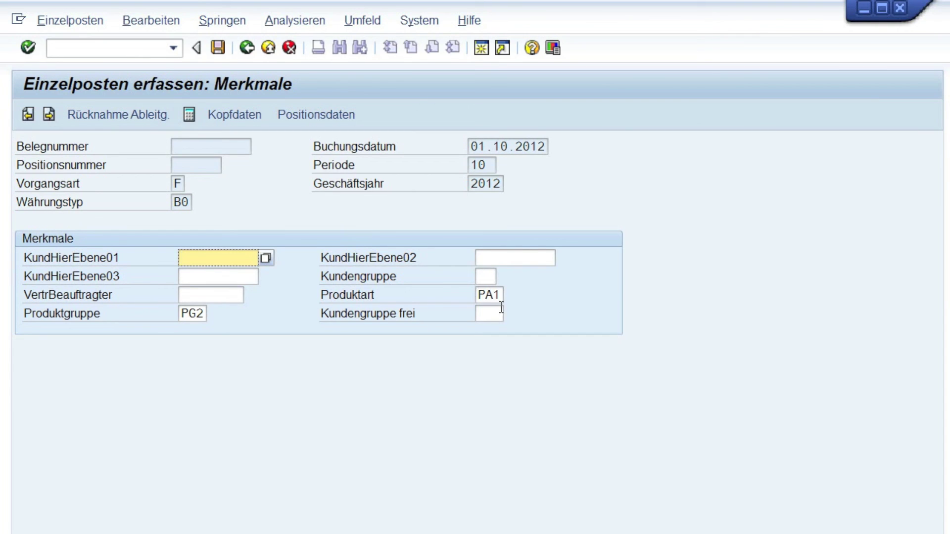
pyautogui.click(484, 295)
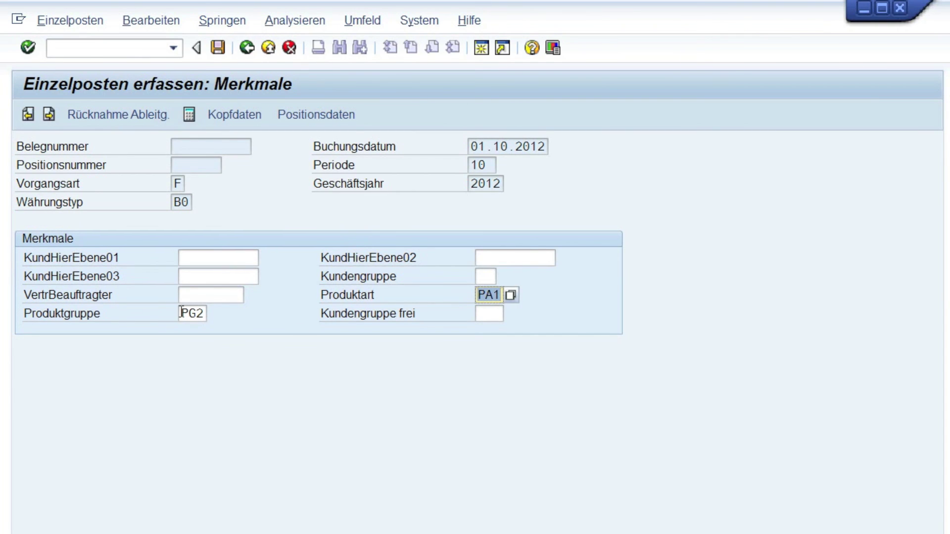
pyautogui.moveTo(181, 314); pyautogui.dragTo(227, 315)
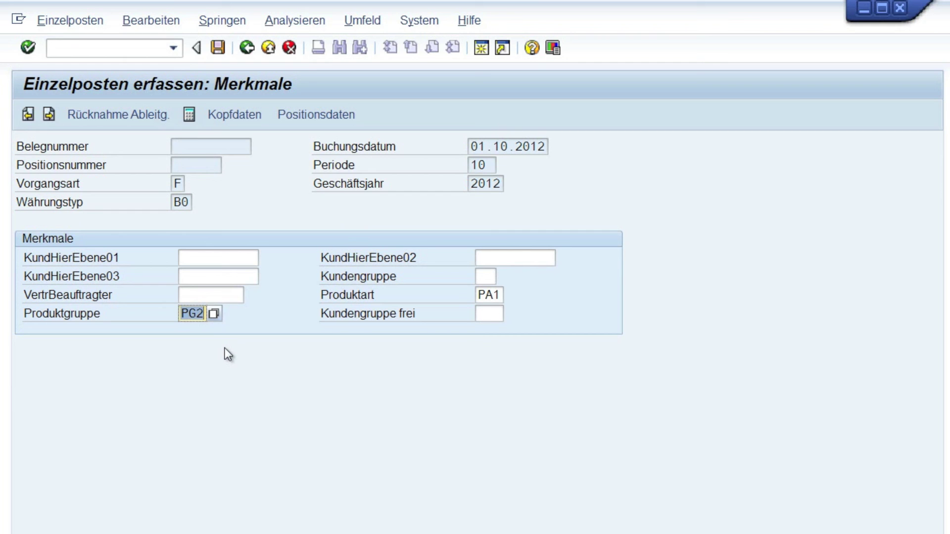